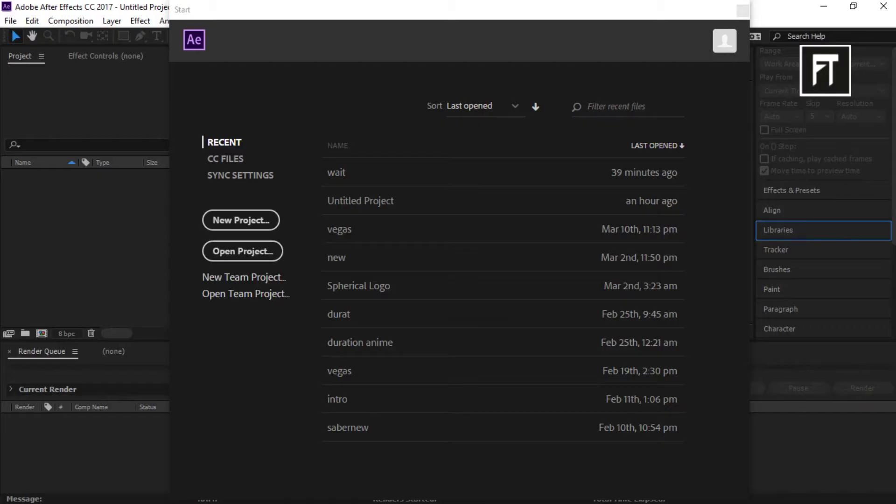
# Start a new project and create a 1920 x 1080 composition at 30 fps lasting 10 seconds
pyautogui.click(236, 220)
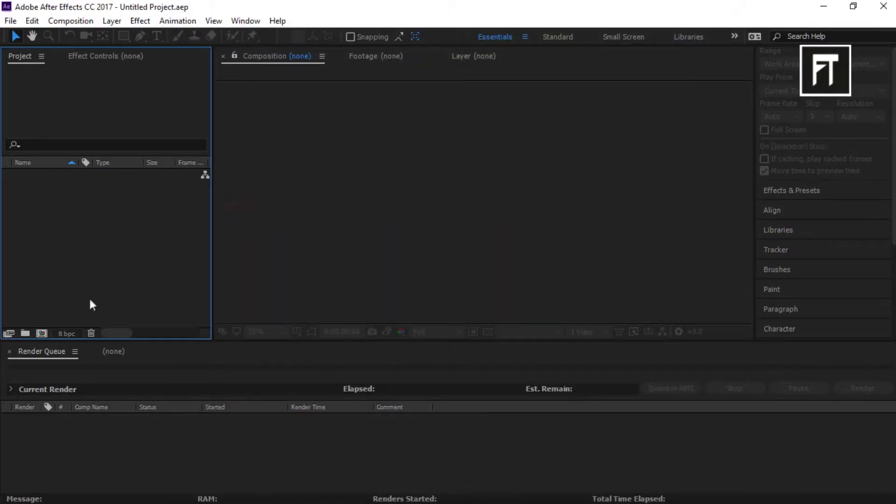
pyautogui.click(45, 334)
pyautogui.click(519, 345)
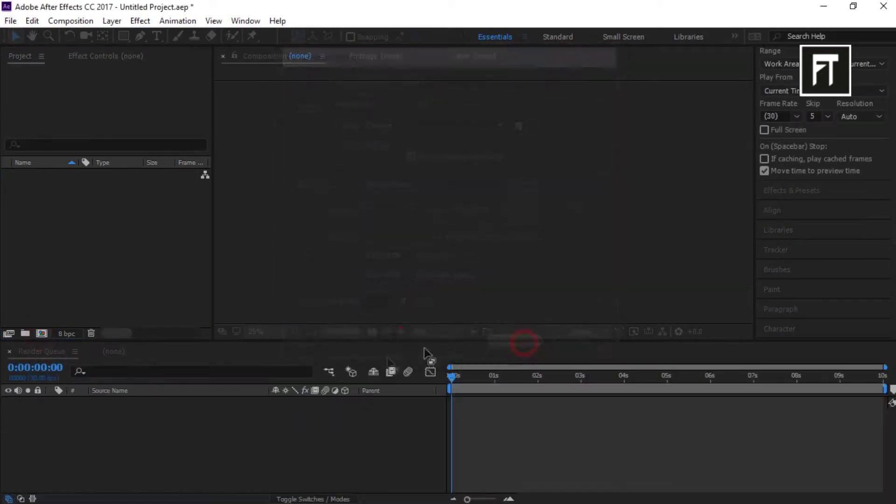
# Add a dark gray solid layer to the composition as the background
pyautogui.rightClick(228, 452)
pyautogui.moveTo(369, 331)
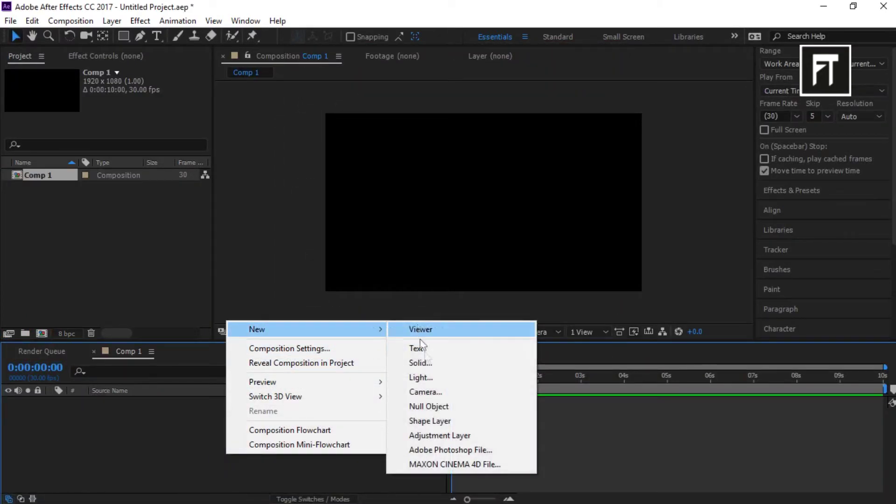
pyautogui.click(426, 363)
pyautogui.click(551, 344)
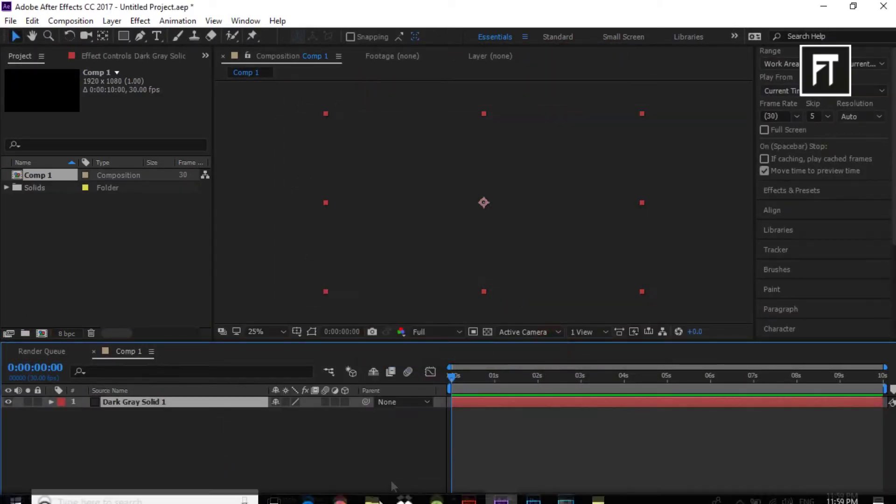
# Import the logo file new duration 12.png and place it in the composition above the solid
pyautogui.click(372, 492)
pyautogui.moveTo(282, 140); pyautogui.dragTo(140, 275)
pyautogui.moveTo(50, 188); pyautogui.dragTo(536, 280)
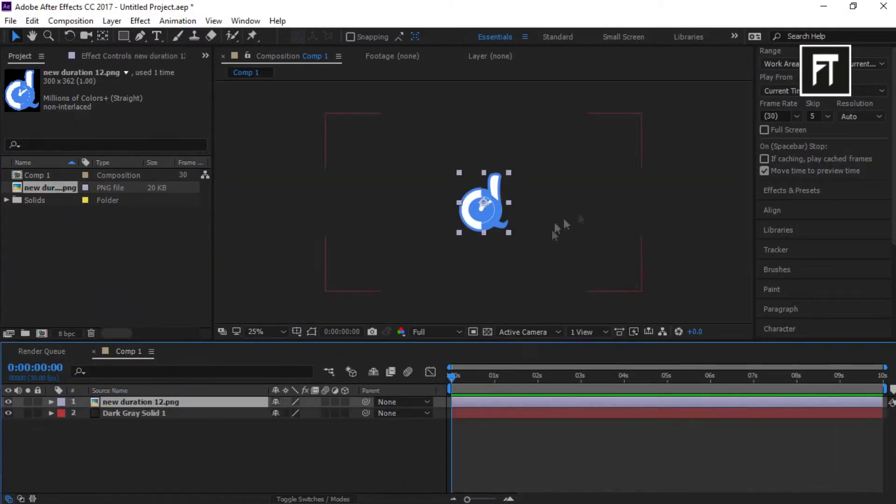
# Find the CC Page Turn effect by searching for "page" and apply it to the logo layer
pyautogui.click(793, 97)
pyautogui.click(794, 114)
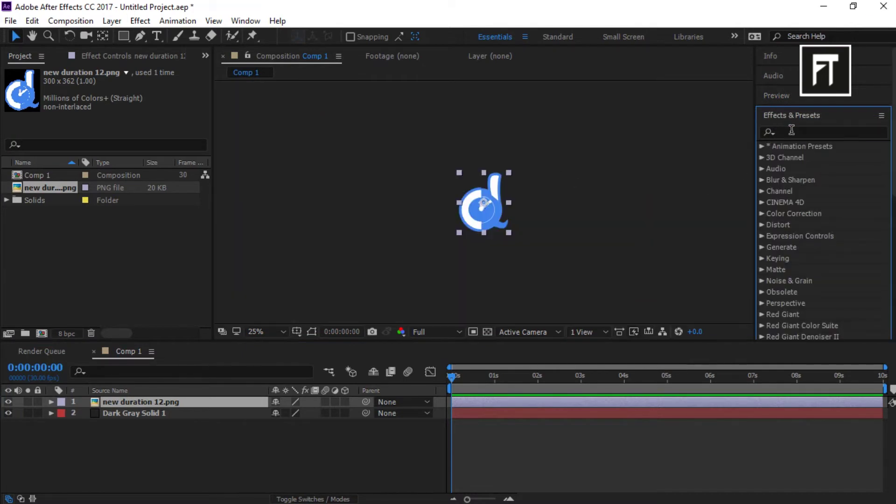
pyautogui.click(791, 132)
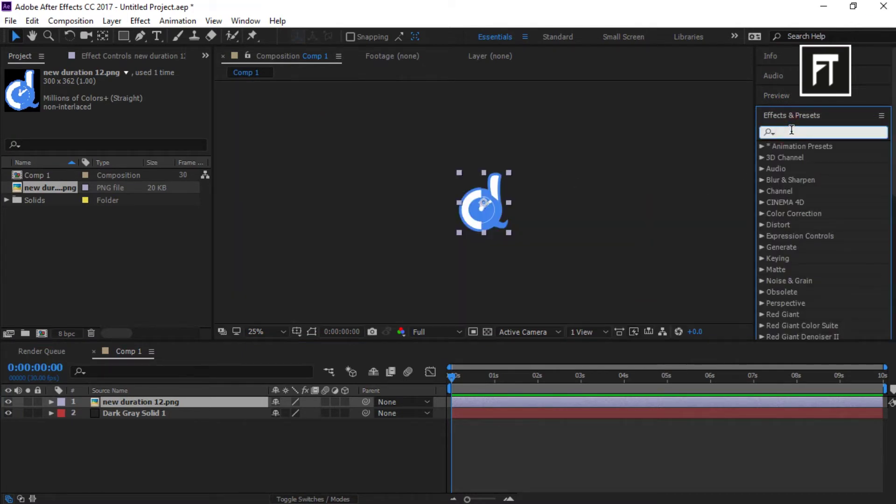
pyautogui.write('page')
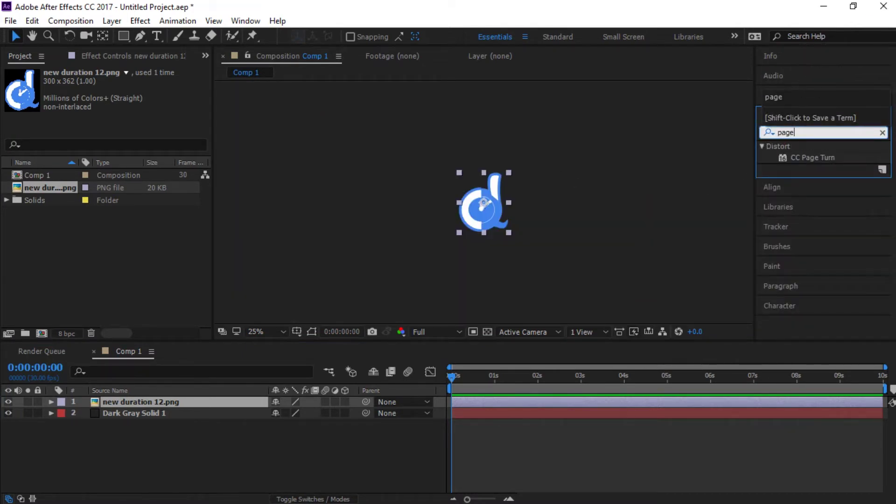
pyautogui.moveTo(814, 157); pyautogui.dragTo(171, 401)
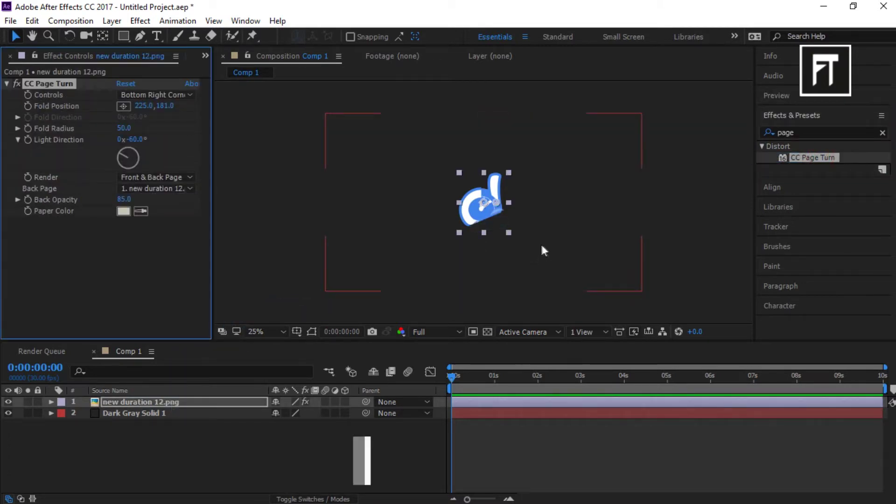
# Switch the CC Page Turn controls to Classic UI and set the Fold Direction to +38°
pyautogui.click(154, 95)
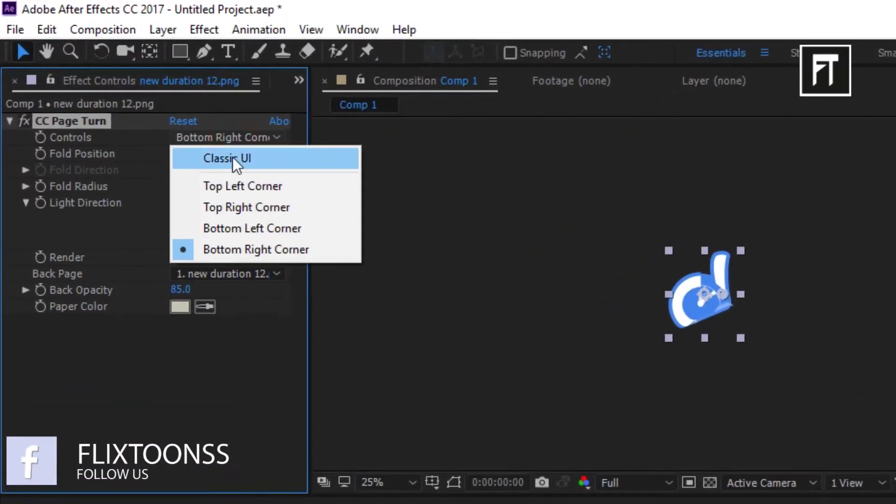
pyautogui.click(232, 159)
pyautogui.scroll(2, 794, 326)
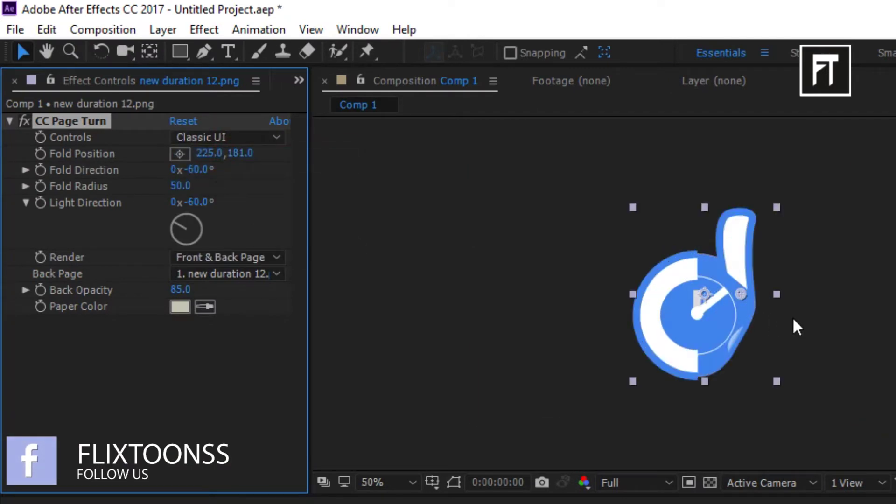
pyautogui.moveTo(199, 173); pyautogui.dragTo(305, 194)
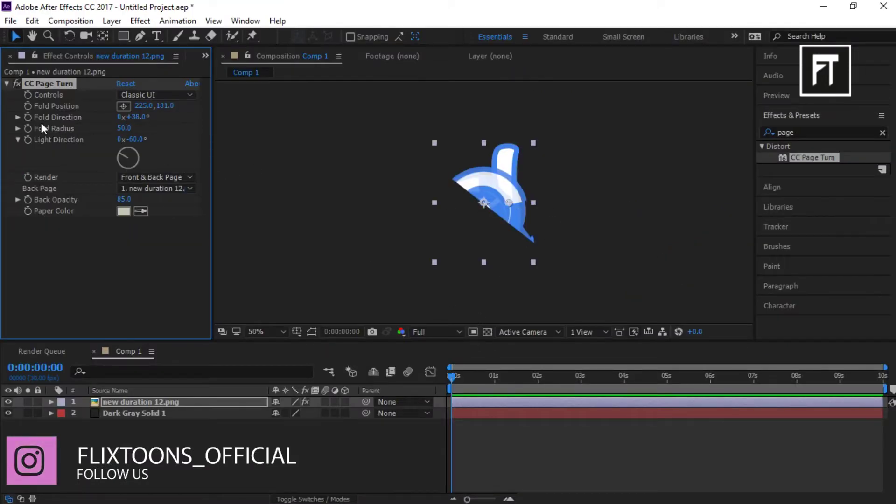
# Move the Fold Position to about 619, -109 so the logo is fully folded away, and start keyframing it at 0:00:00:00
pyautogui.moveTo(515, 202); pyautogui.dragTo(565, 154)
pyautogui.press(',')
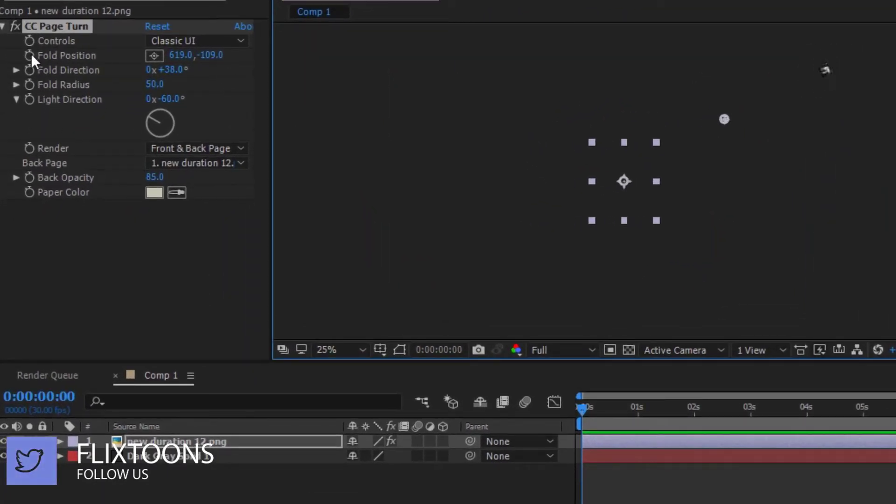
pyautogui.click(30, 54)
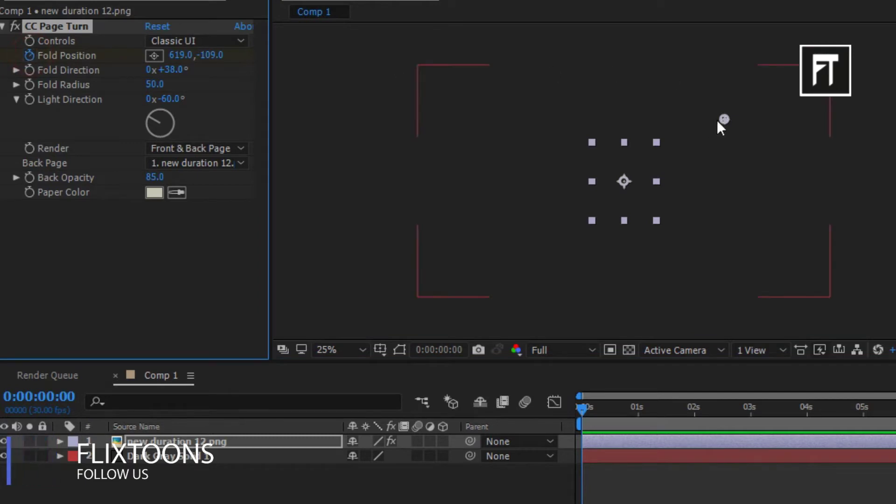
# Keyframe the Fold Position at about 489, 123 at 0:00:00:18 and about 265, 635 at 0:00:02:00
pyautogui.moveTo(584, 411); pyautogui.dragTo(616, 407)
pyautogui.moveTo(724, 120); pyautogui.dragTo(691, 170)
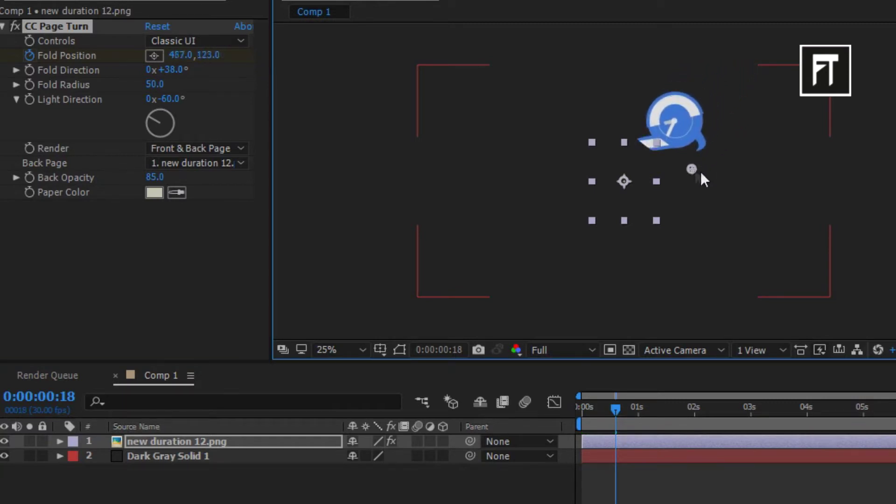
pyautogui.press('.')
pyautogui.moveTo(757, 157)
pyautogui.mouseDown()
pyautogui.moveTo(774, 139)
pyautogui.moveTo(766, 162)
pyautogui.mouseUp()
pyautogui.moveTo(621, 408); pyautogui.dragTo(693, 411)
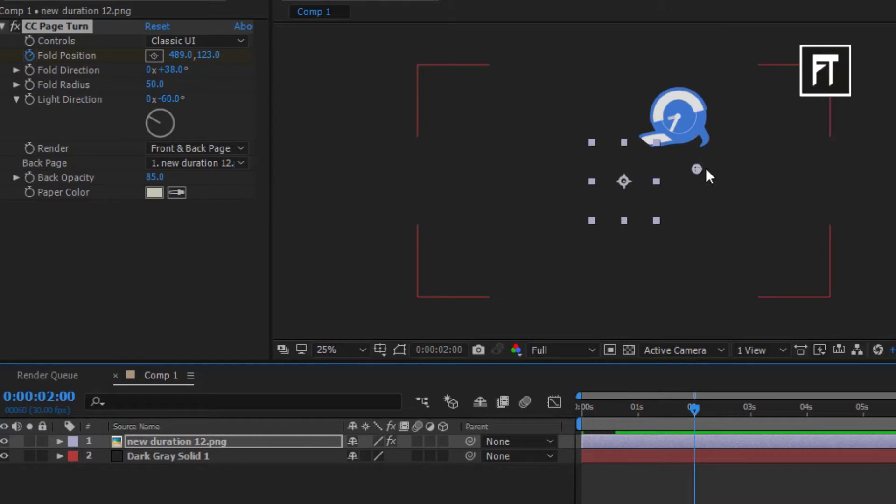
pyautogui.moveTo(701, 168); pyautogui.dragTo(654, 277)
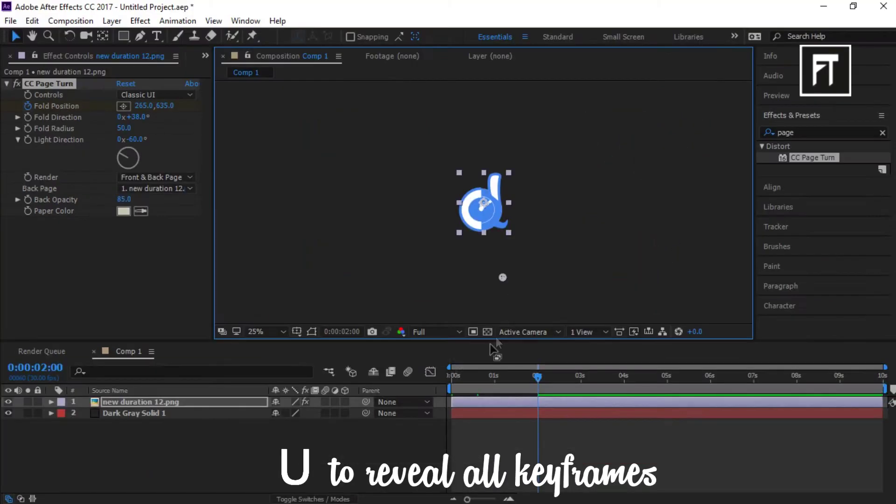
# Reveal the logo layer's keyframes and scrub through the page-turn animation to review it
pyautogui.click(216, 403)
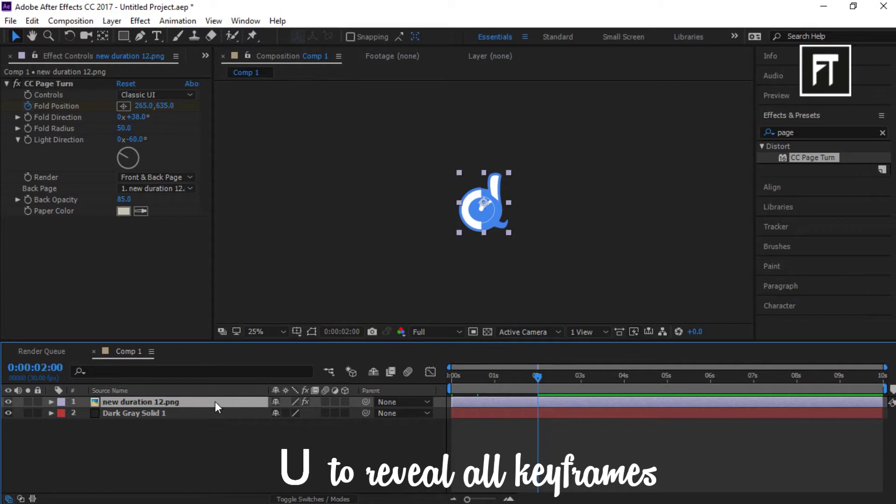
pyautogui.press('u')
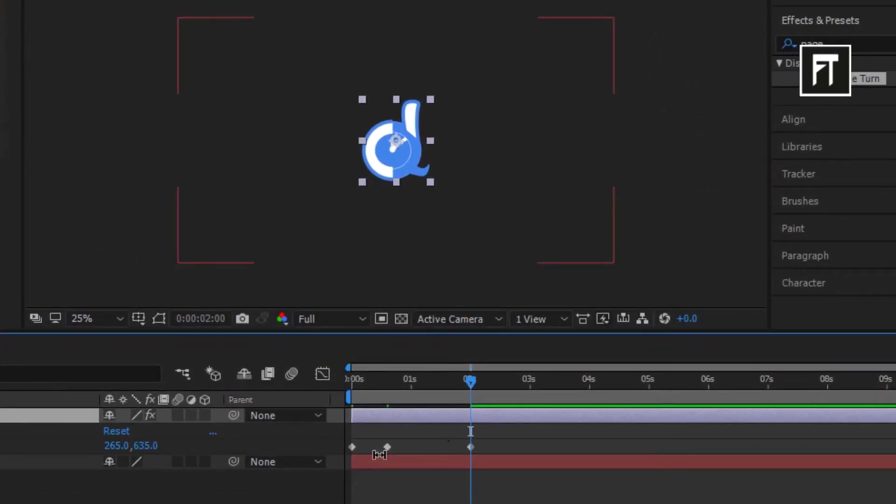
pyautogui.moveTo(470, 381); pyautogui.dragTo(445, 381)
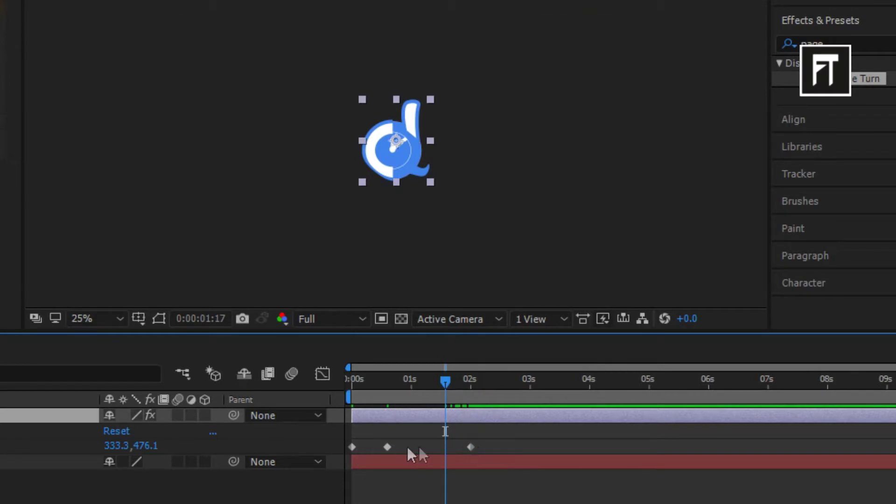
pyautogui.moveTo(445, 381); pyautogui.dragTo(467, 393)
# Find the CC Light Sweep effect by searching for "light s" and apply it to the logo layer
pyautogui.click(844, 43)
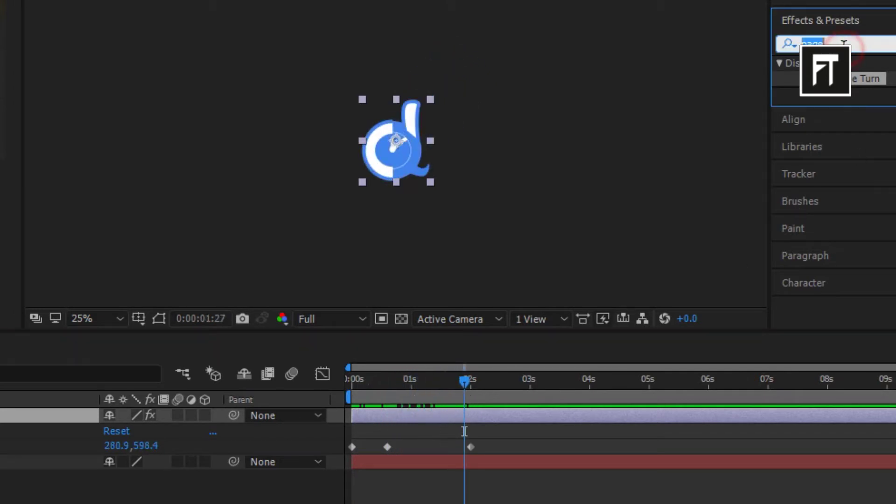
pyautogui.press('BackSpace')
pyautogui.write('l')
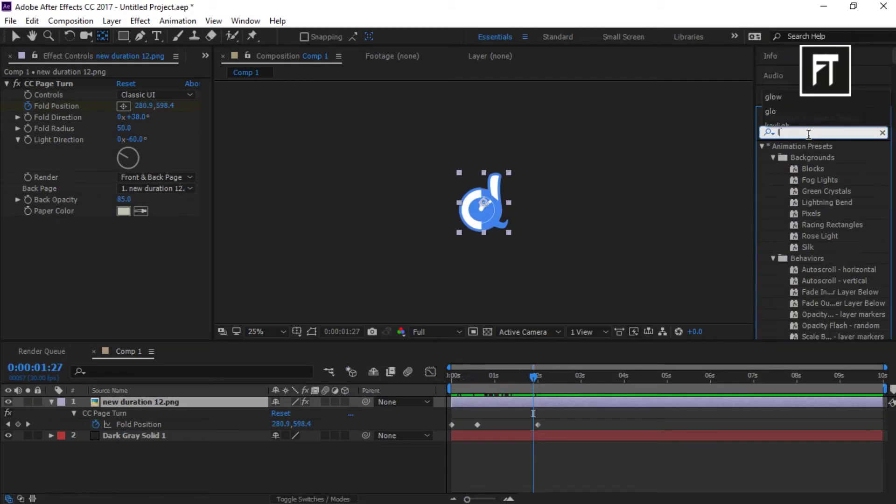
pyautogui.write('ight')
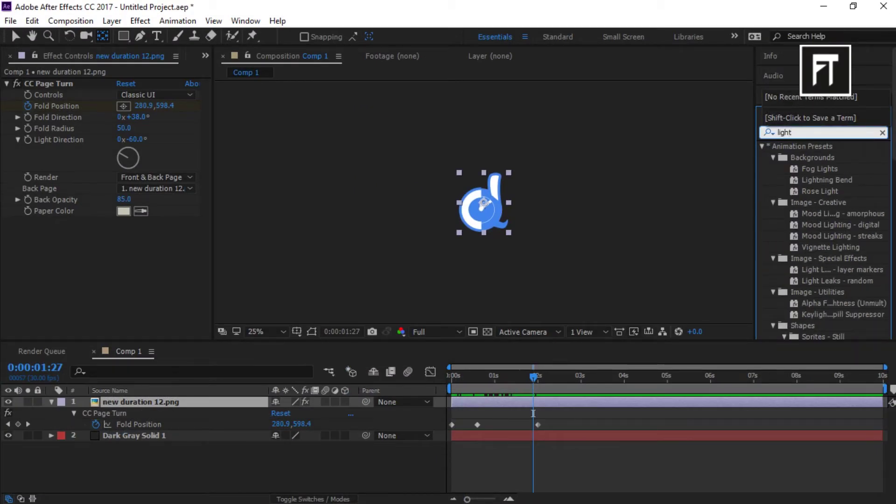
pyautogui.write(' s')
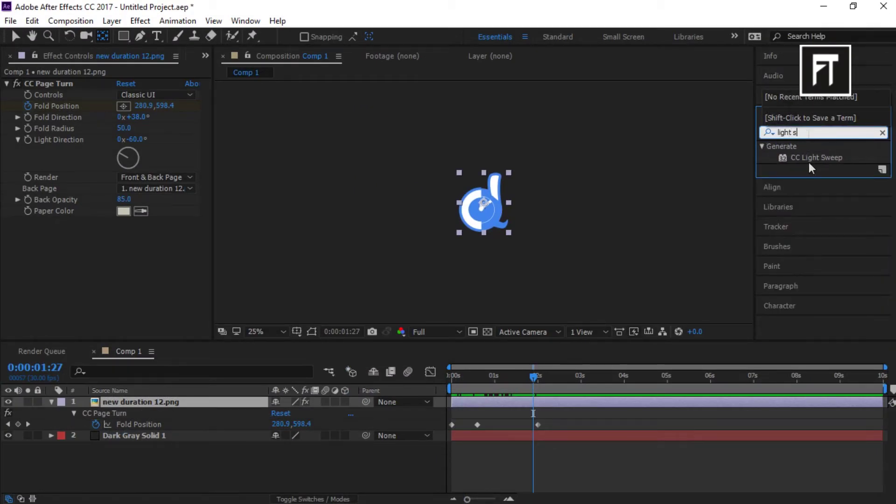
pyautogui.moveTo(814, 164); pyautogui.dragTo(190, 401)
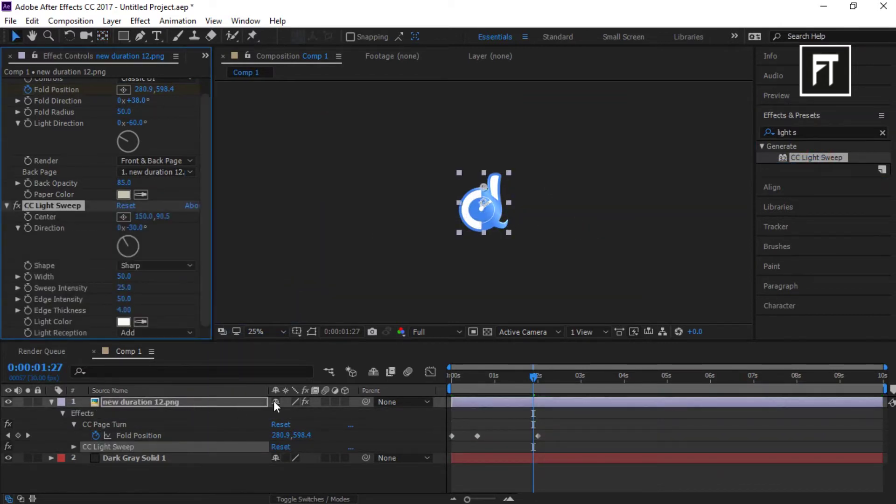
# Collapse the logo layer's properties in the timeline and the CC Page Turn settings
pyautogui.click(50, 401)
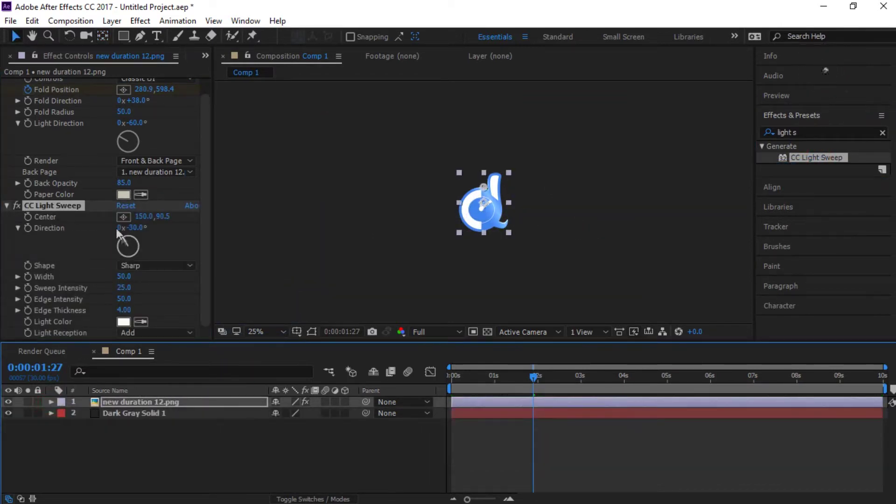
pyautogui.scroll(2, 16, 91)
pyautogui.click(9, 83)
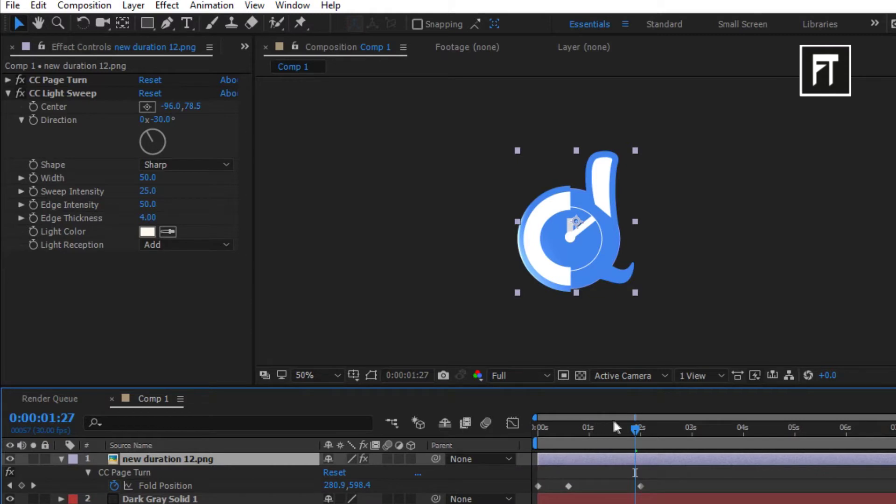
# Keyframe the Light Sweep Center from about 220, -171.5 at 0:00:01:13 to about -206, 222.5 at 0:00:02:15
pyautogui.moveTo(631, 424); pyautogui.dragTo(607, 424)
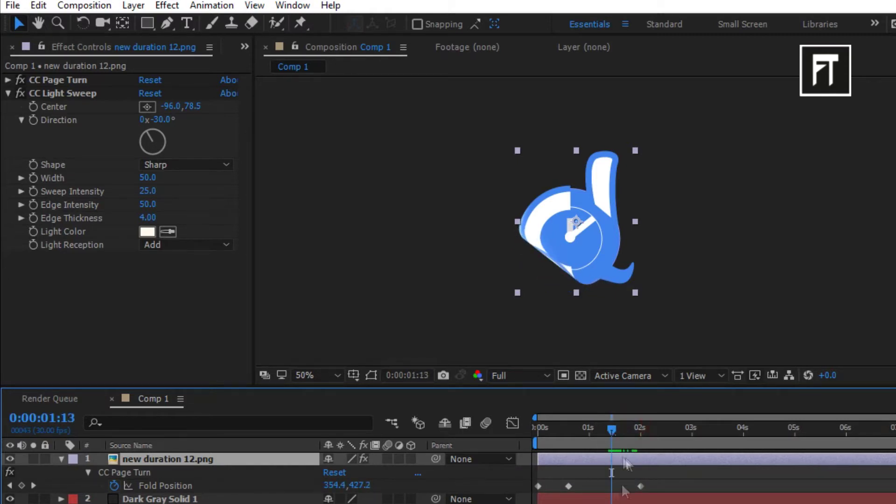
pyautogui.click(63, 93)
pyautogui.moveTo(480, 180); pyautogui.dragTo(603, 83)
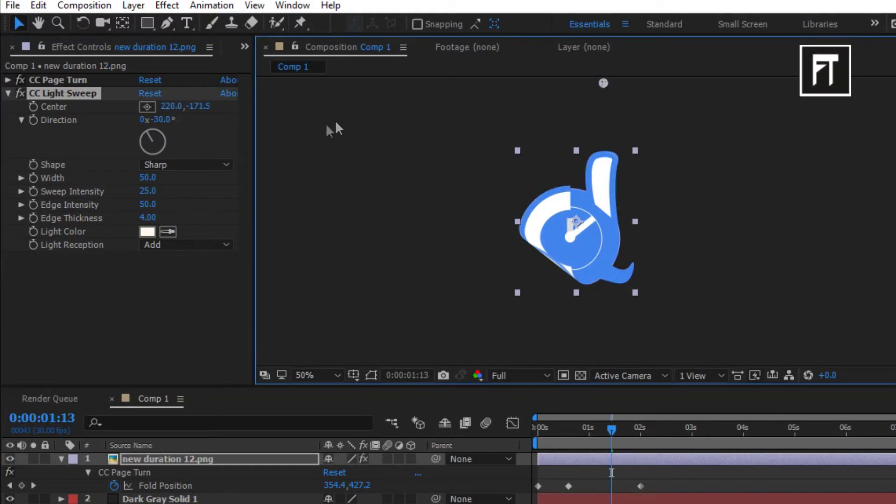
pyautogui.click(32, 106)
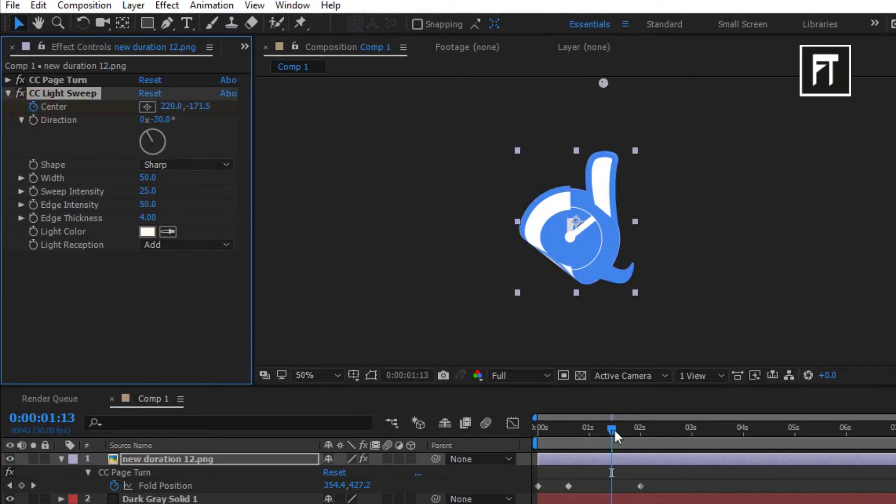
pyautogui.moveTo(612, 426); pyautogui.dragTo(663, 428)
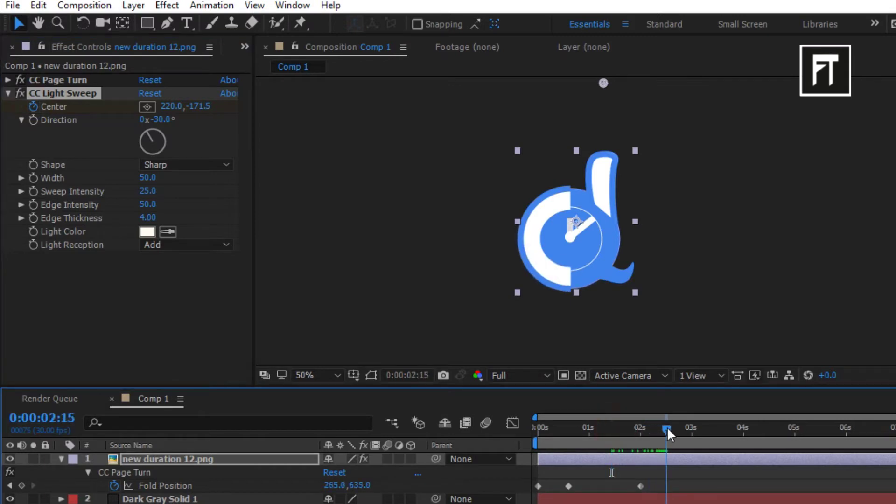
pyautogui.moveTo(603, 83); pyautogui.dragTo(432, 238)
# Reveal the logo layer's page-turn and light-sweep keyframes, scrub through the animation, and collapse the layer again
pyautogui.click(189, 459)
pyautogui.press('u')
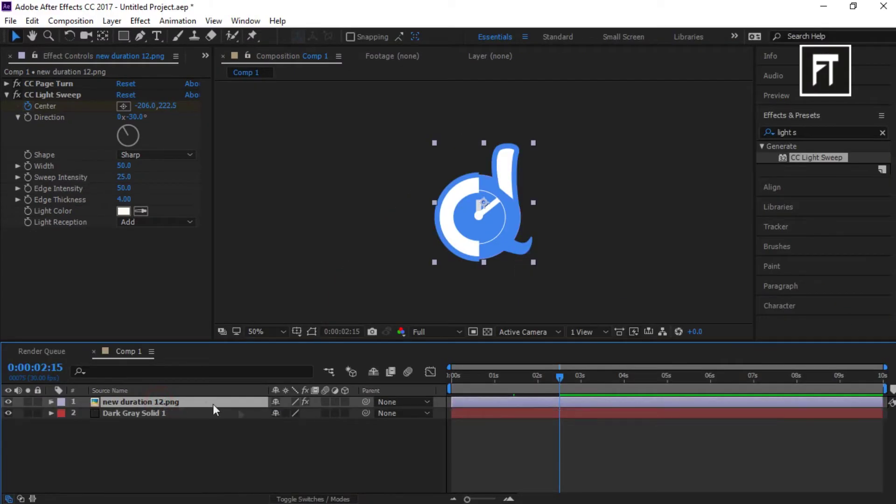
pyautogui.press('u')
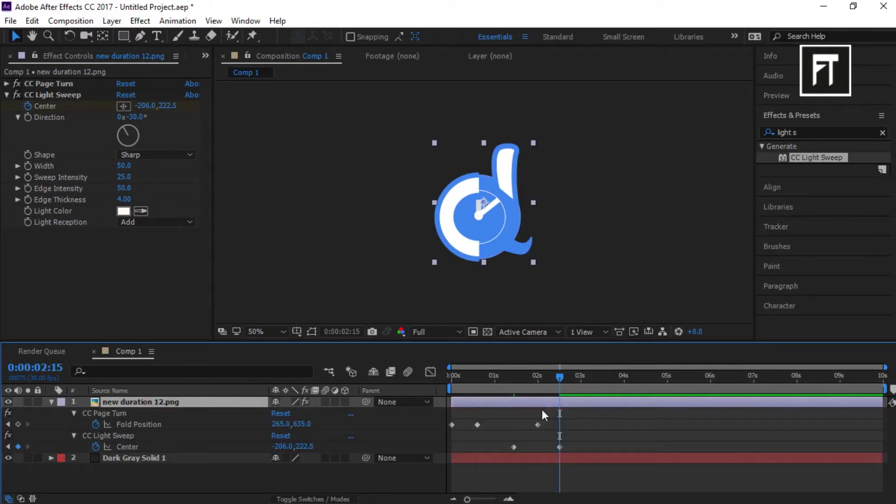
pyautogui.moveTo(562, 381)
pyautogui.mouseDown()
pyautogui.moveTo(434, 392)
pyautogui.moveTo(559, 396)
pyautogui.mouseUp()
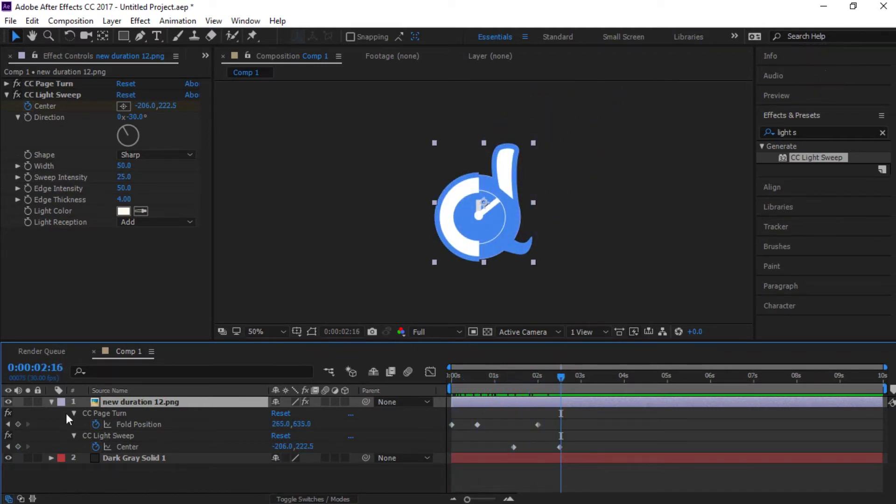
pyautogui.click(51, 402)
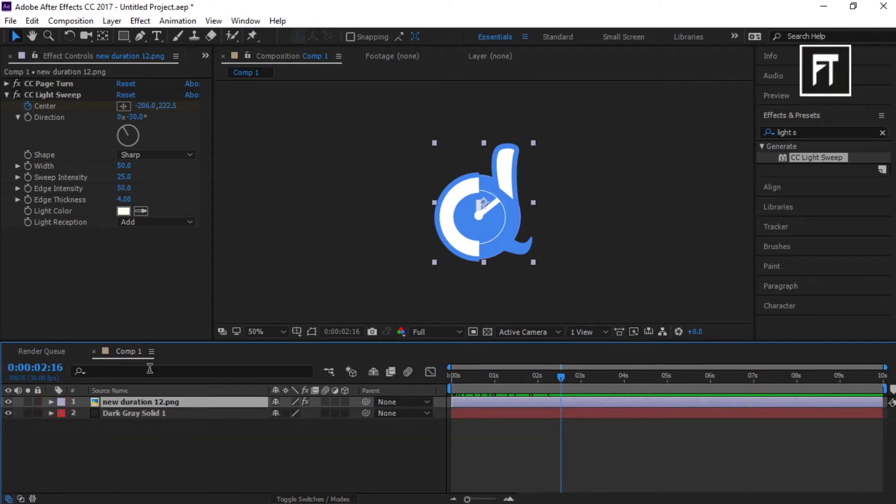
# Add the vintage gray concrete wall texture image from the file browser above the logo layer and hide it
pyautogui.click(155, 439)
pyautogui.click(372, 491)
pyautogui.moveTo(357, 112); pyautogui.dragTo(145, 454)
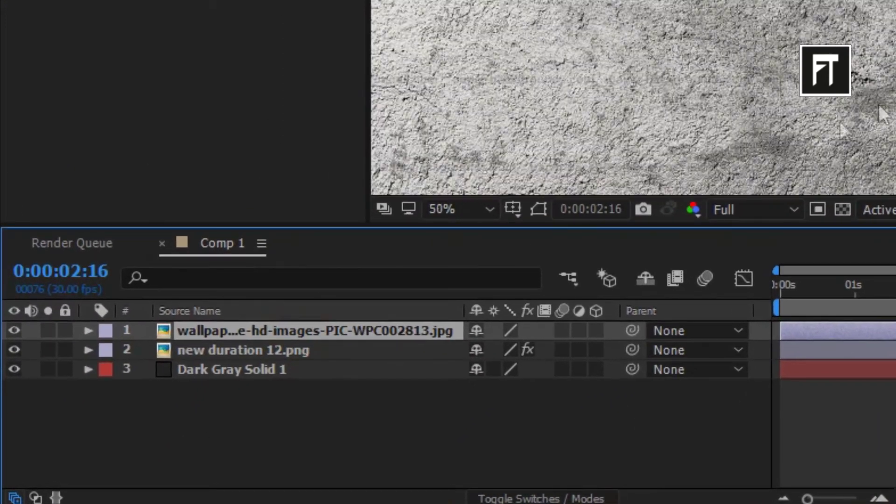
pyautogui.click(290, 349)
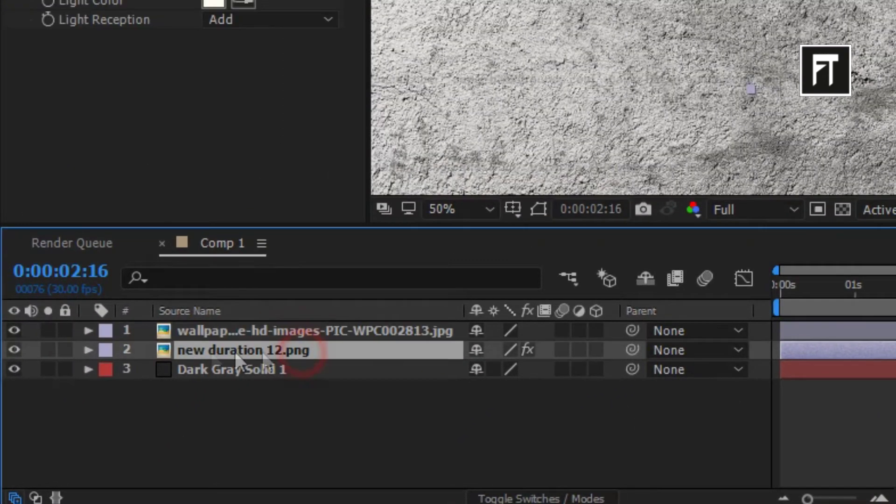
pyautogui.click(14, 330)
# Find Texturize by searching for "tex", apply it to Dark Gray Solid 1, and choose the concrete wall image as Texture Layer
pyautogui.click(283, 366)
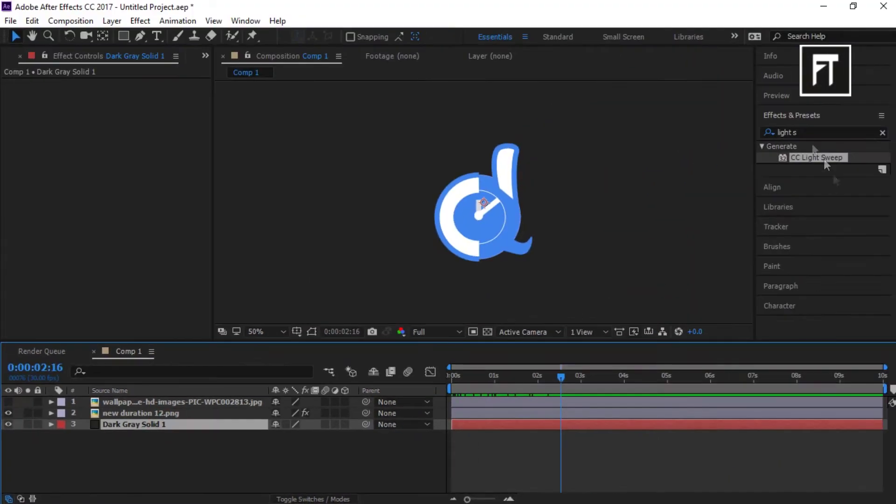
pyautogui.click(806, 132)
pyautogui.write('tex')
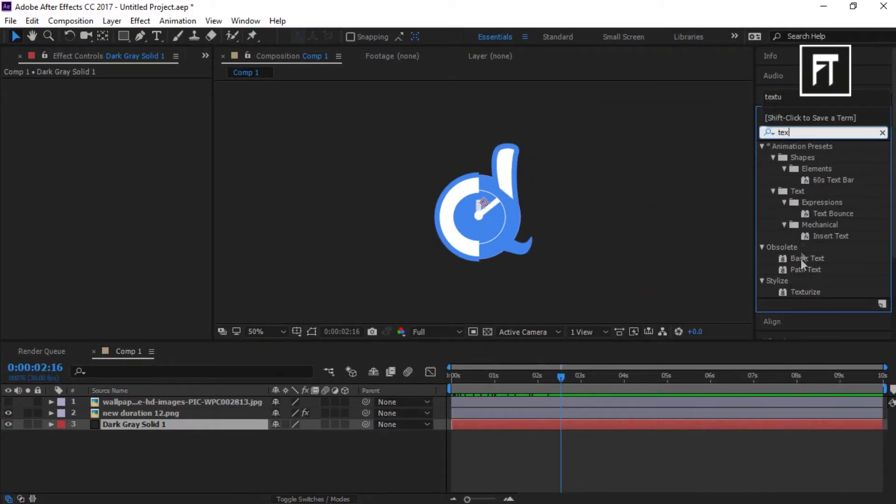
pyautogui.moveTo(806, 293); pyautogui.dragTo(184, 424)
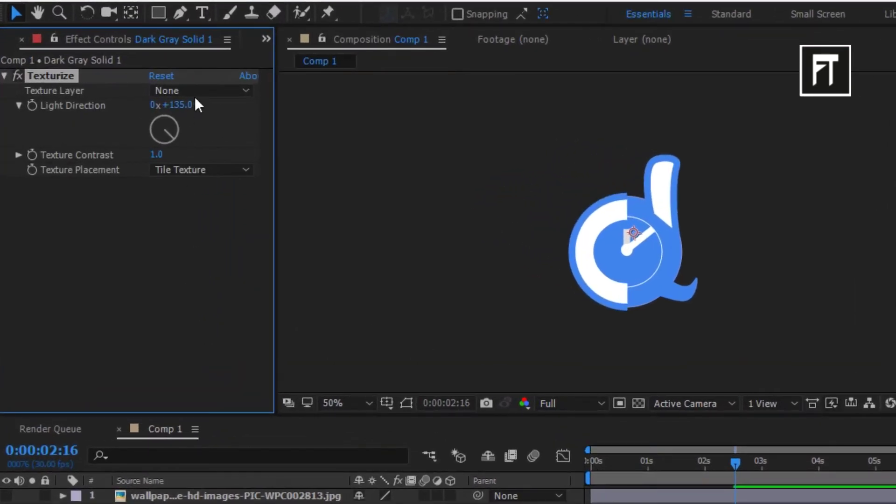
pyautogui.click(195, 92)
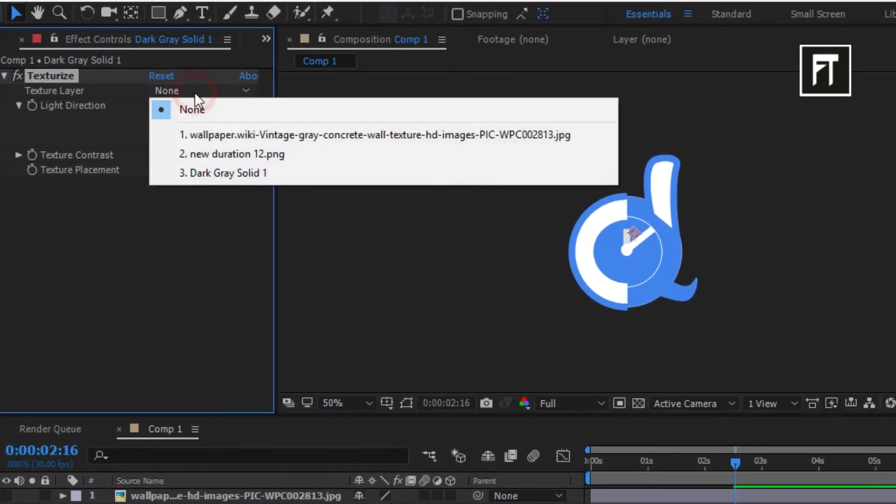
pyautogui.click(227, 136)
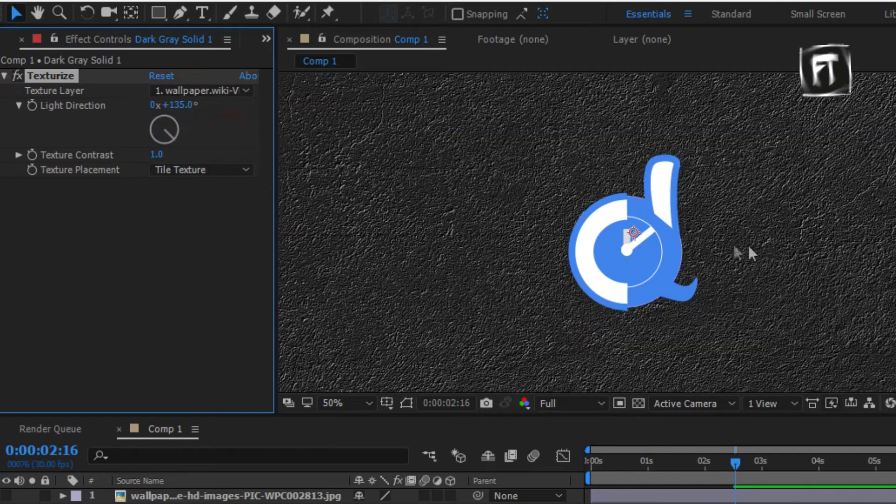
# Set the Texturize placement to Stretch Texture to Fit and the Texture Contrast to 0.2
pyautogui.press(',')
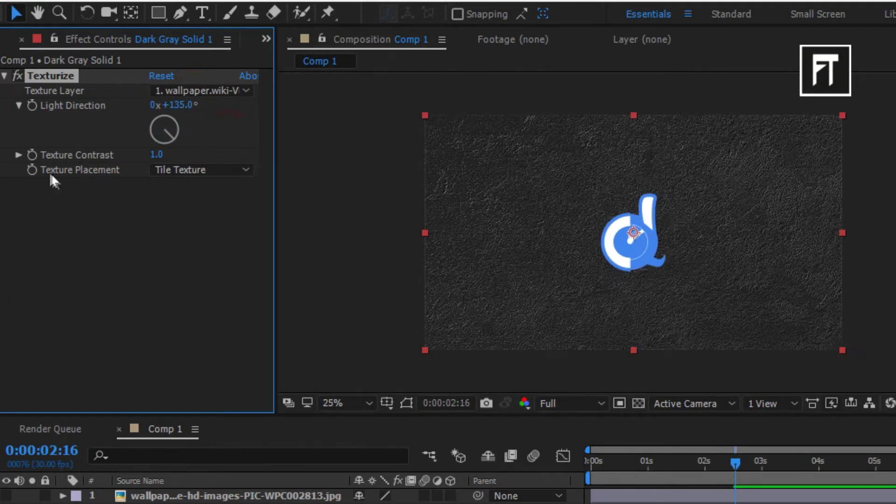
pyautogui.click(243, 173)
pyautogui.click(222, 230)
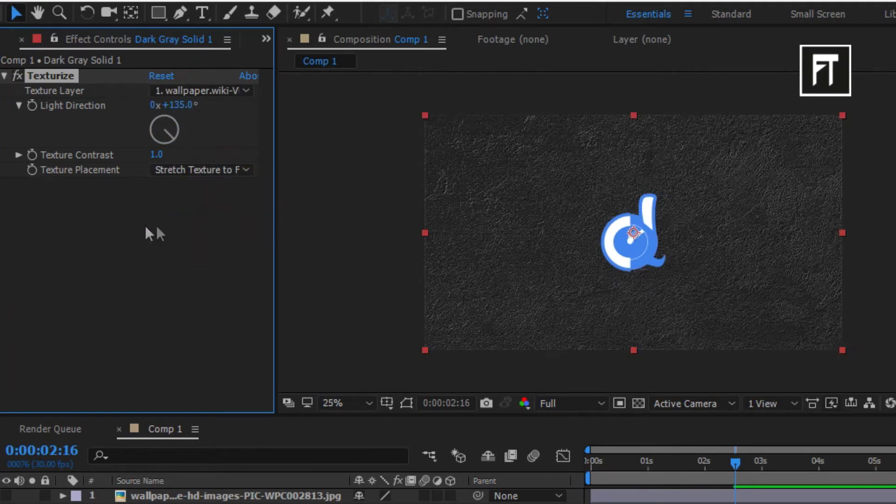
pyautogui.click(17, 154)
pyautogui.moveTo(146, 179); pyautogui.dragTo(240, 187)
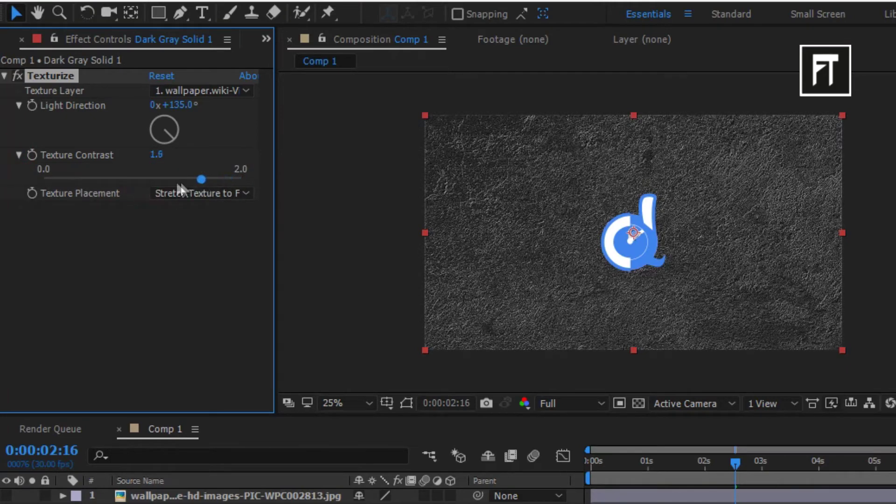
pyautogui.moveTo(86, 189); pyautogui.dragTo(77, 190)
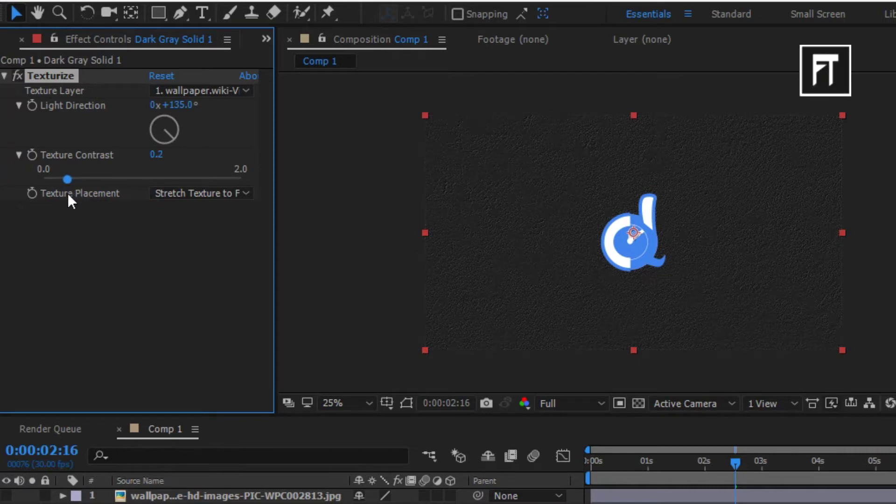
pyautogui.scroll(3, 735, 264)
pyautogui.scroll(-3, 735, 264)
pyautogui.scroll(1, 734, 264)
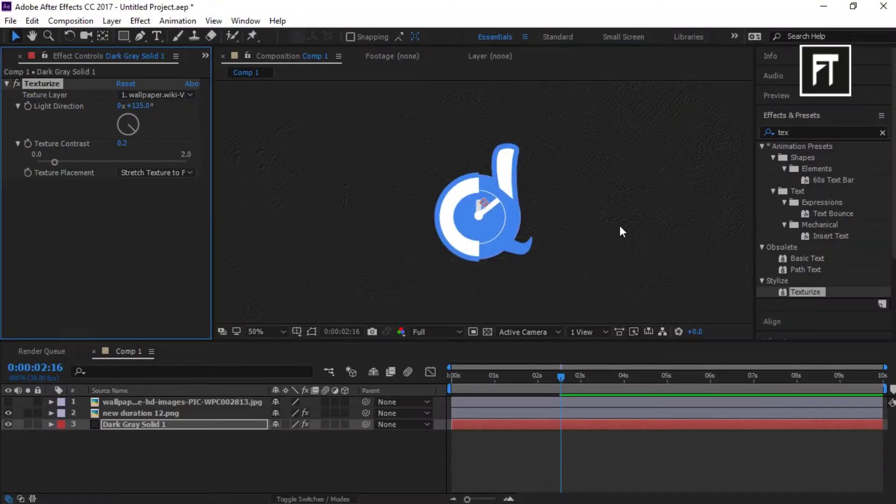
pyautogui.scroll(-1, 812, 262)
pyautogui.click(130, 466)
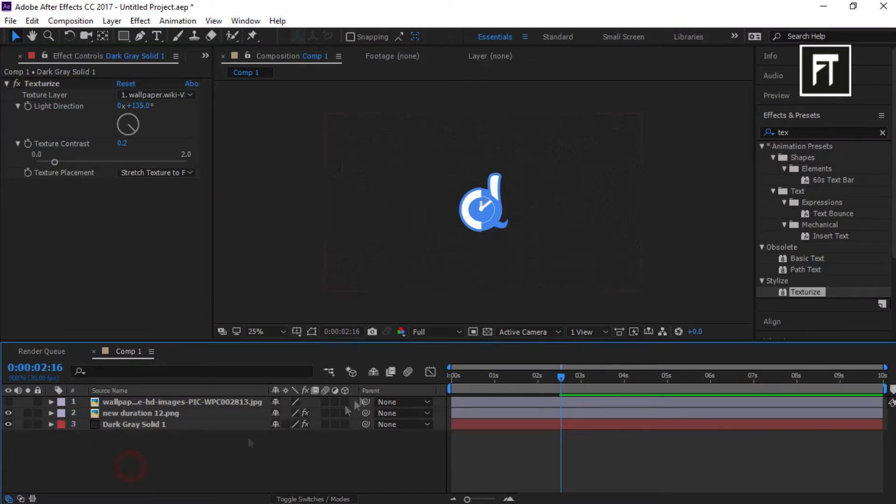
# Create a text layer reading "Duration" in the composition
pyautogui.click(174, 415)
pyautogui.click(177, 439)
pyautogui.rightClick(225, 449)
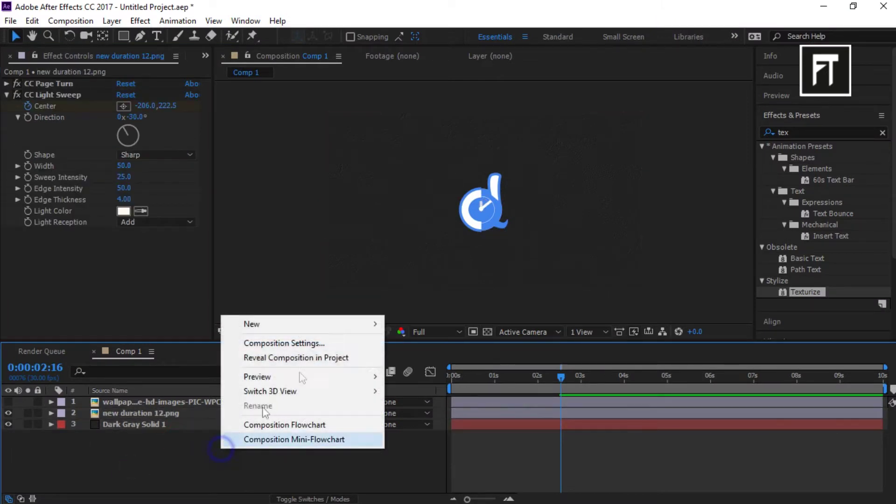
pyautogui.moveTo(343, 327)
pyautogui.click(433, 343)
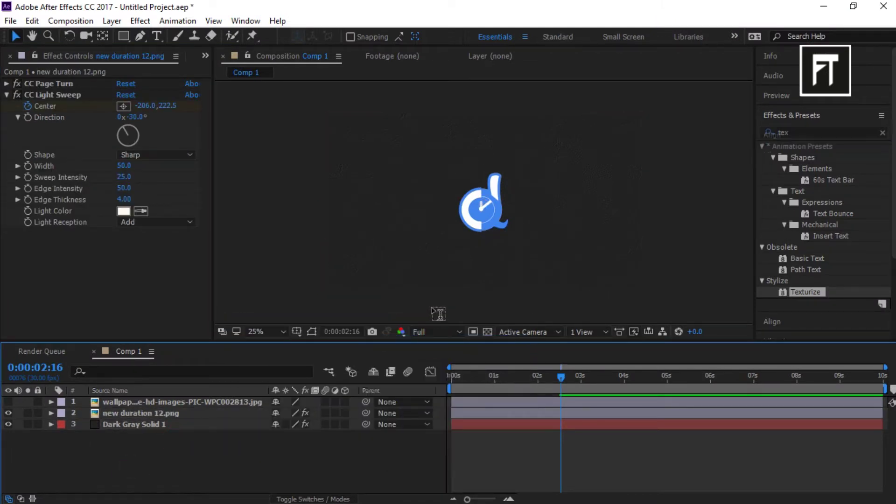
pyautogui.write('Du')
pyautogui.write('ration')
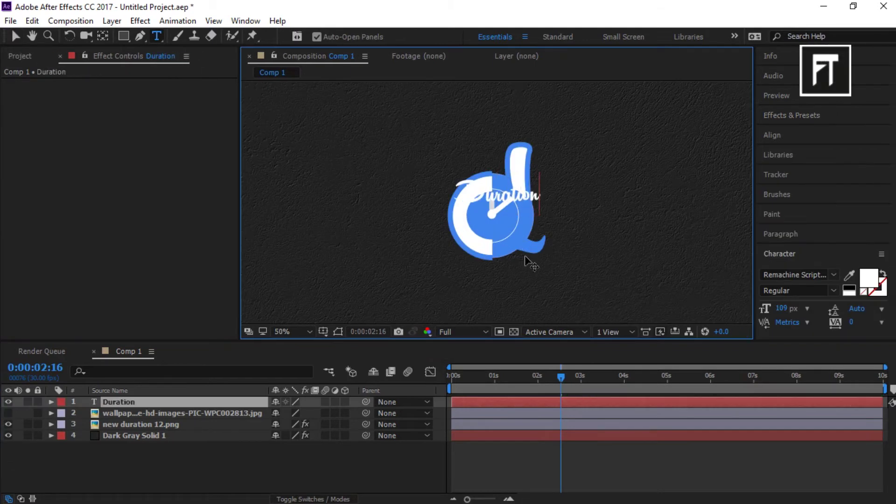
# Arrange the logo higher in the frame with the Duration text centred horizontally beneath it
pyautogui.moveTo(596, 221); pyautogui.dragTo(594, 300)
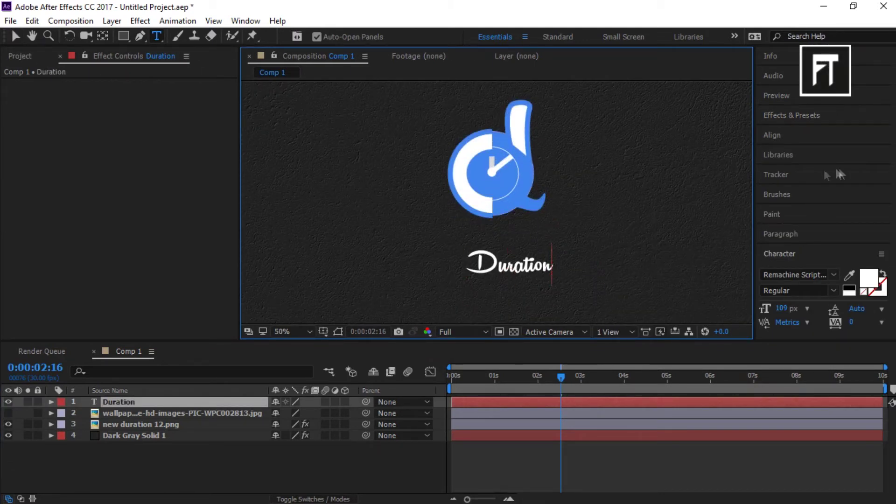
pyautogui.click(772, 135)
pyautogui.press('v')
pyautogui.moveTo(517, 266); pyautogui.dragTo(517, 256)
pyautogui.click(788, 168)
pyautogui.click(789, 135)
# Clear the effect search, find the Animate In text presets, and apply Espresso Eye Chart to the Duration text
pyautogui.click(796, 116)
pyautogui.click(792, 132)
pyautogui.press('BackSpace')
pyautogui.click(761, 146)
pyautogui.click(772, 248)
pyautogui.click(773, 247)
pyautogui.click(784, 269)
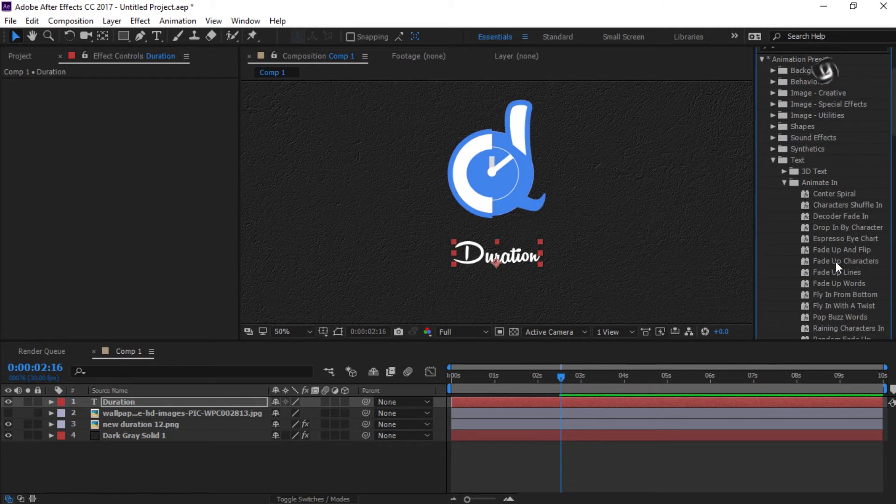
pyautogui.click(846, 239)
pyautogui.moveTo(846, 239); pyautogui.dragTo(503, 258)
# Preview the text animation against the logo's keyframes and shift the Duration layer to start at about 0:00:01:26
pyautogui.moveTo(561, 378); pyautogui.dragTo(480, 388)
pyautogui.press('space')
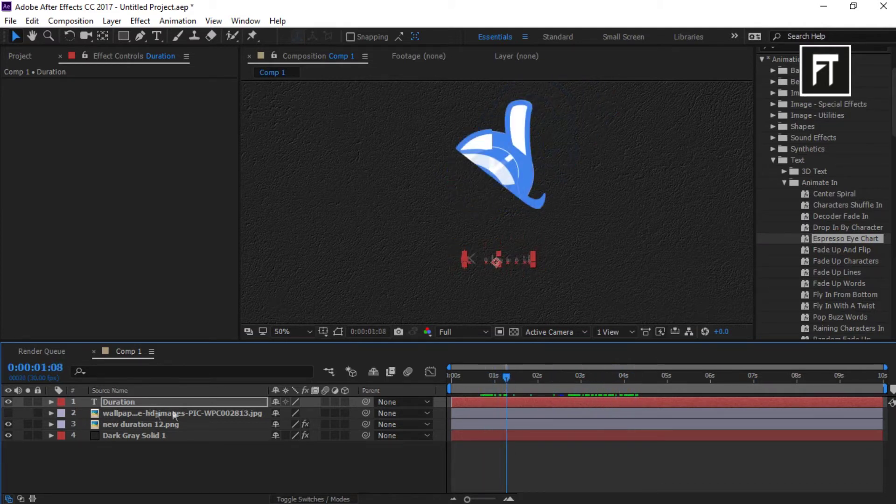
pyautogui.click(142, 426)
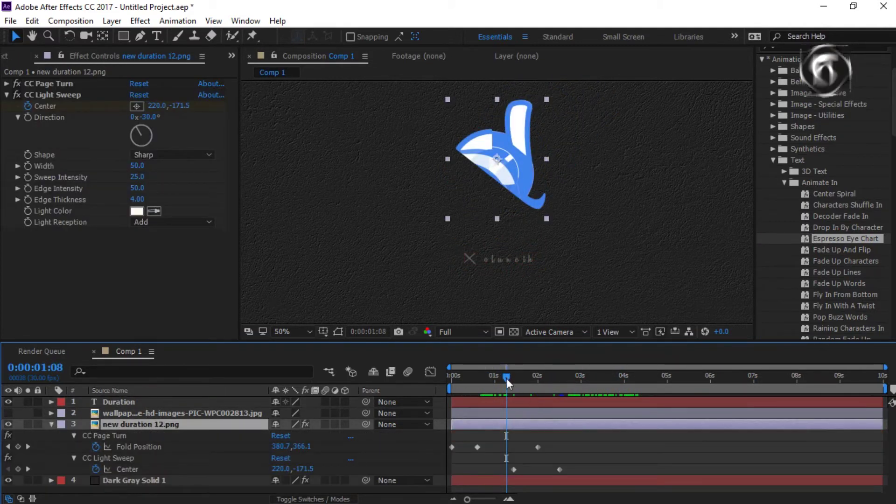
pyautogui.click(547, 376)
pyautogui.click(470, 412)
pyautogui.moveTo(468, 401); pyautogui.dragTo(509, 402)
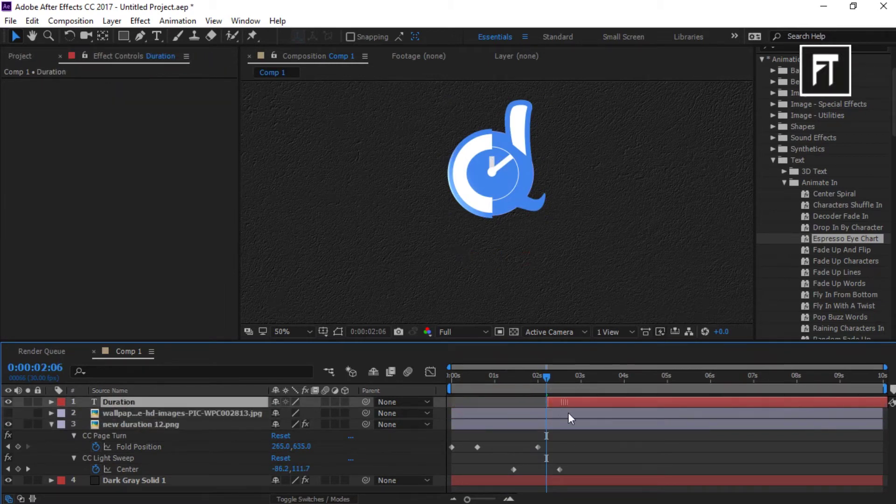
pyautogui.moveTo(572, 413); pyautogui.dragTo(563, 414)
pyautogui.moveTo(523, 377)
pyautogui.mouseDown()
pyautogui.moveTo(516, 380)
pyautogui.moveTo(531, 381)
pyautogui.moveTo(547, 403)
pyautogui.moveTo(545, 378)
pyautogui.moveTo(532, 378)
pyautogui.mouseUp()
# Reveal the Duration layer's Offset keyframes, move the first to 0:00:01:26 and the last to about 0:00:03:01, and scrub the result
pyautogui.click(51, 424)
pyautogui.press('u')
pyautogui.moveTo(748, 421); pyautogui.dragTo(626, 428)
pyautogui.moveTo(639, 425); pyautogui.dragTo(531, 429)
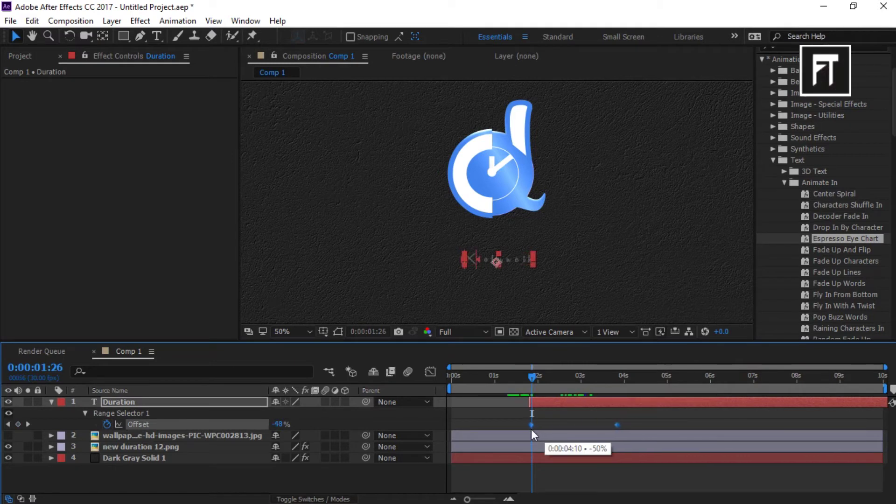
pyautogui.moveTo(617, 425); pyautogui.dragTo(581, 426)
pyautogui.moveTo(532, 376); pyautogui.dragTo(601, 387)
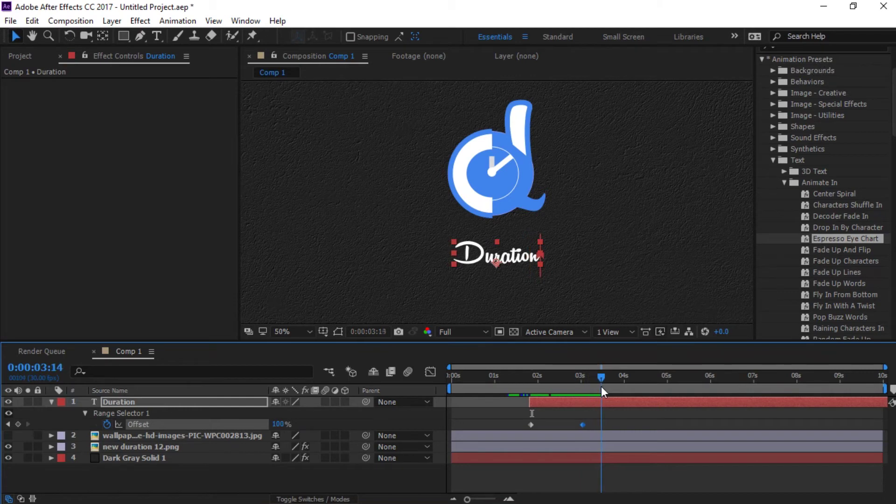
# Add the crumpled paper texture image to the composition and place it beneath Dark Gray Solid 1
pyautogui.click(51, 401)
pyautogui.click(772, 160)
pyautogui.click(762, 146)
pyautogui.click(337, 491)
pyautogui.moveTo(214, 107); pyautogui.dragTo(181, 461)
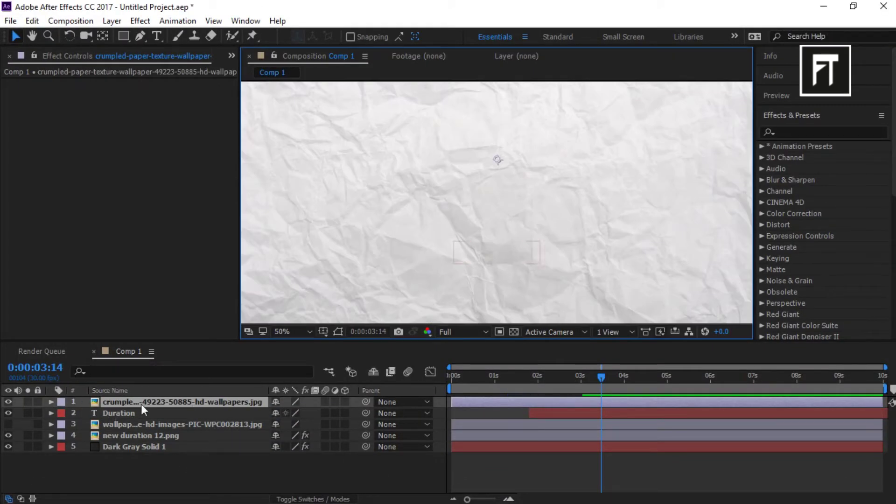
pyautogui.moveTo(144, 399); pyautogui.dragTo(150, 449)
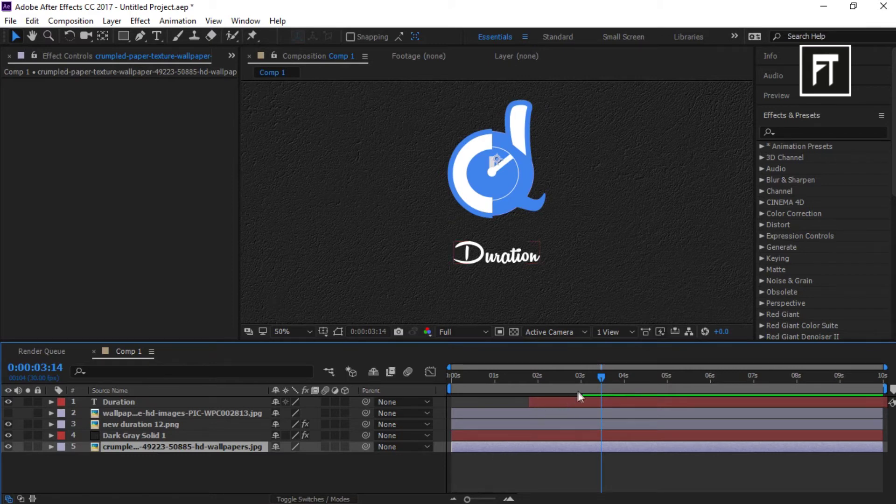
# Find CC Grid Wipe among the Transition effects and apply it to Dark Gray Solid 1
pyautogui.scroll(-8, 817, 212)
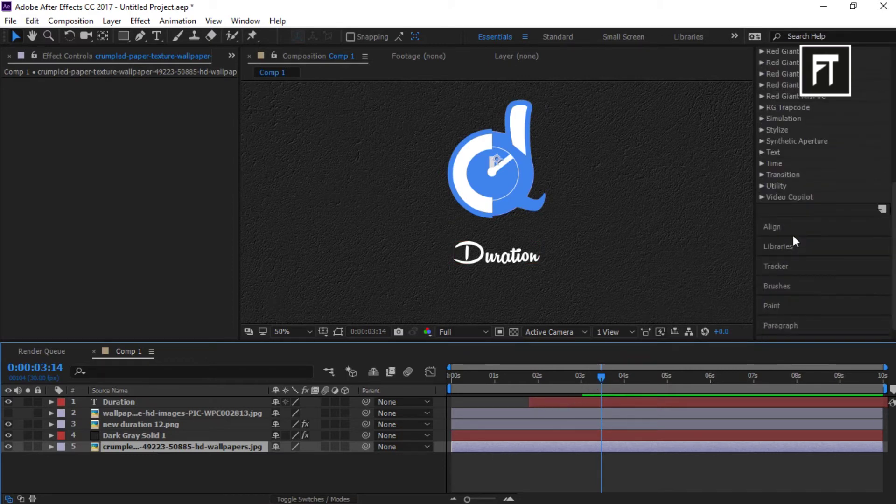
pyautogui.click(761, 175)
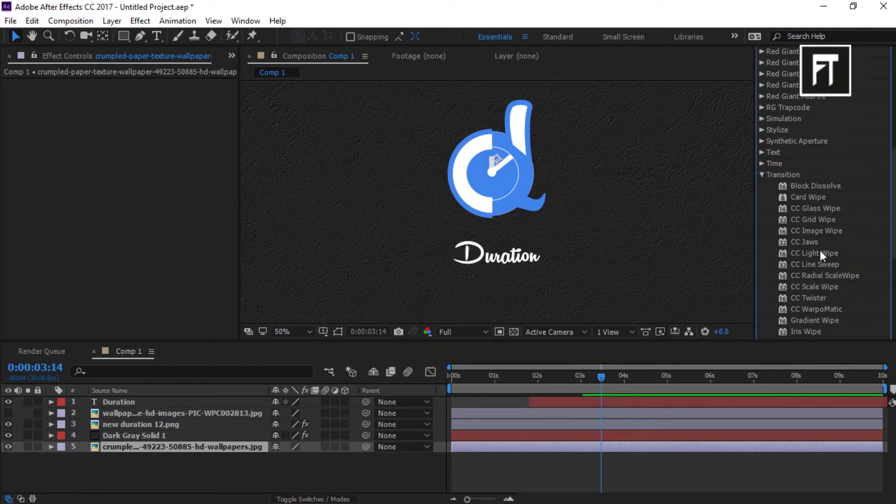
pyautogui.scroll(-2, 820, 243)
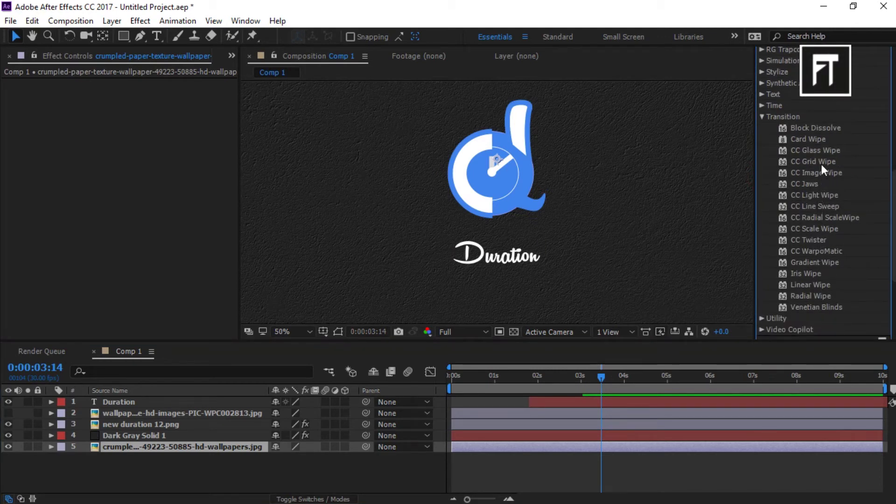
pyautogui.moveTo(821, 164); pyautogui.dragTo(208, 433)
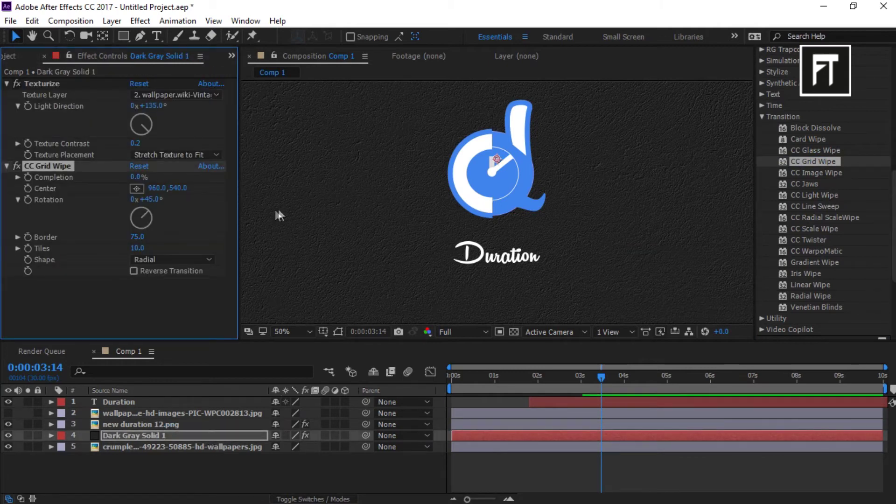
# Keyframe the solid's Grid Wipe Completion from 0% at 0:00:03:13 to 100% at 0:00:04:12 and reveal the keyframes in the timeline
pyautogui.scroll(-2, 382, 197)
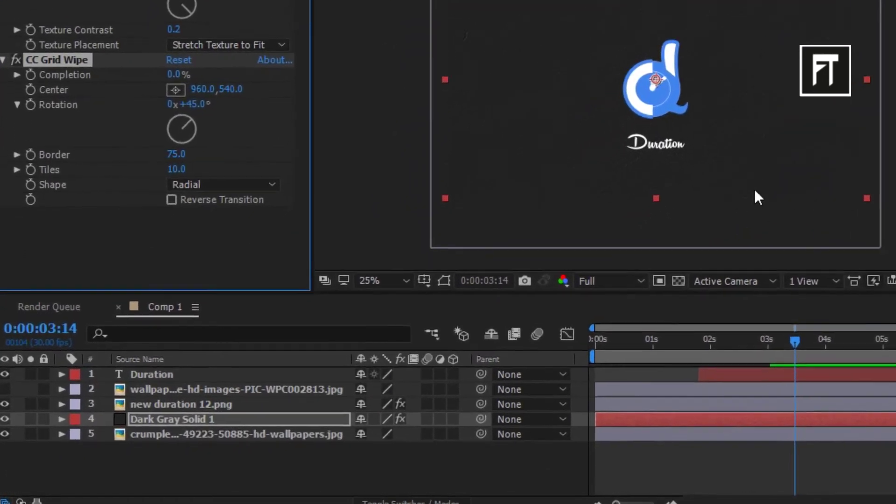
pyautogui.moveTo(787, 345); pyautogui.dragTo(812, 356)
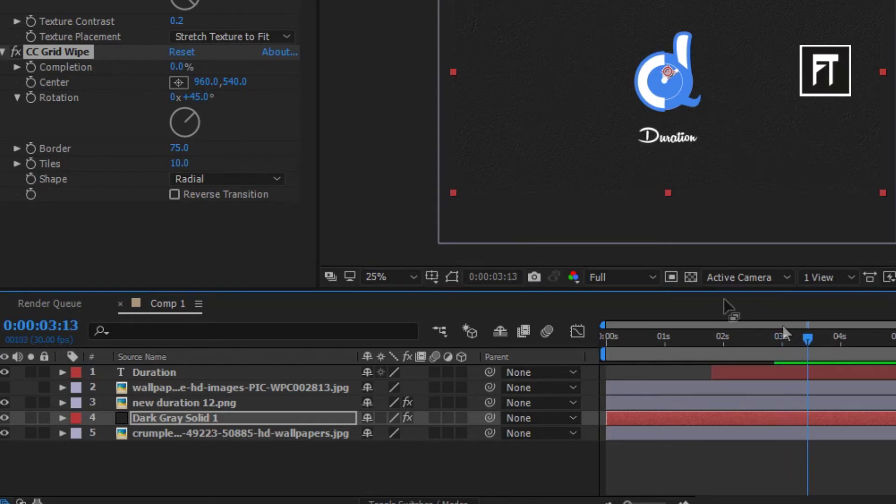
pyautogui.click(31, 68)
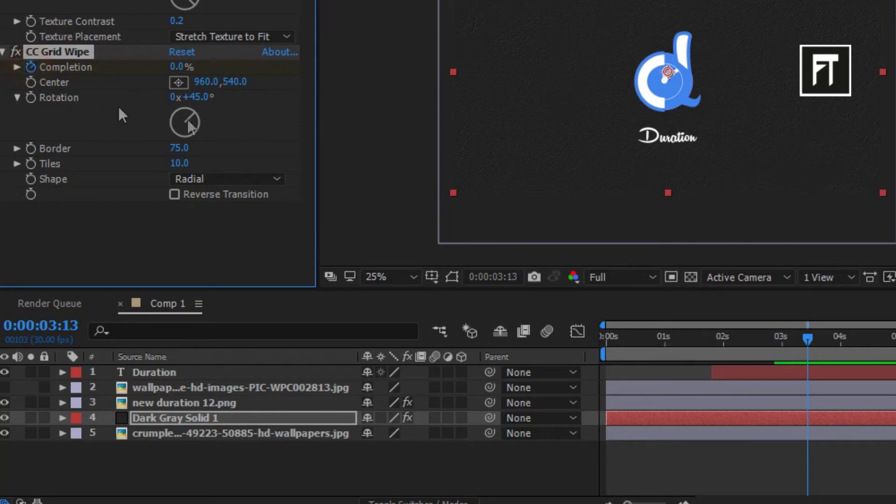
pyautogui.moveTo(807, 339); pyautogui.dragTo(852, 339)
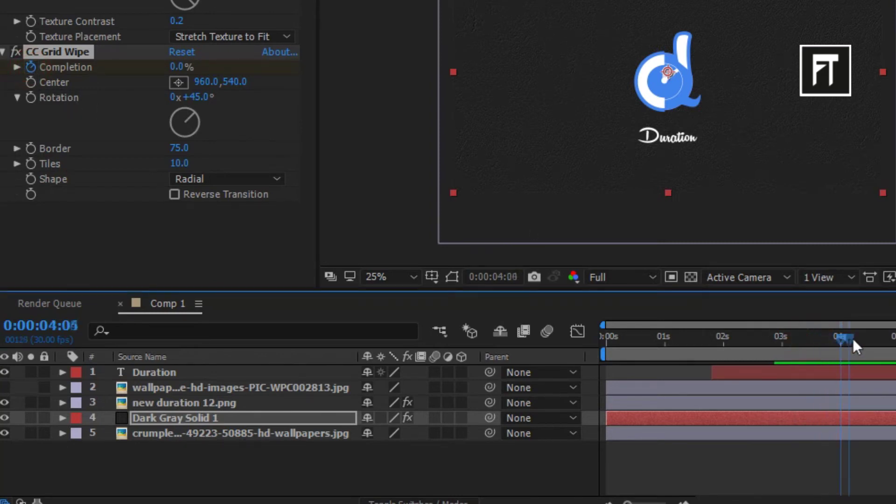
pyautogui.moveTo(175, 68); pyautogui.dragTo(272, 83)
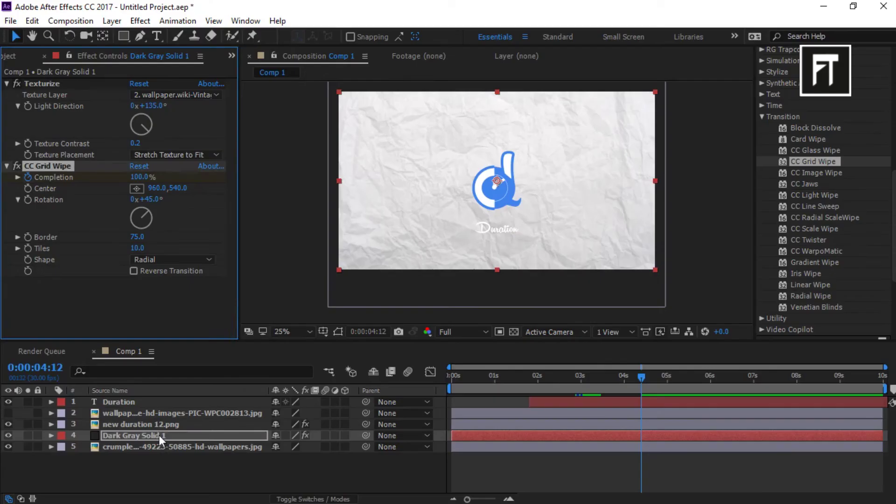
pyautogui.click(209, 419)
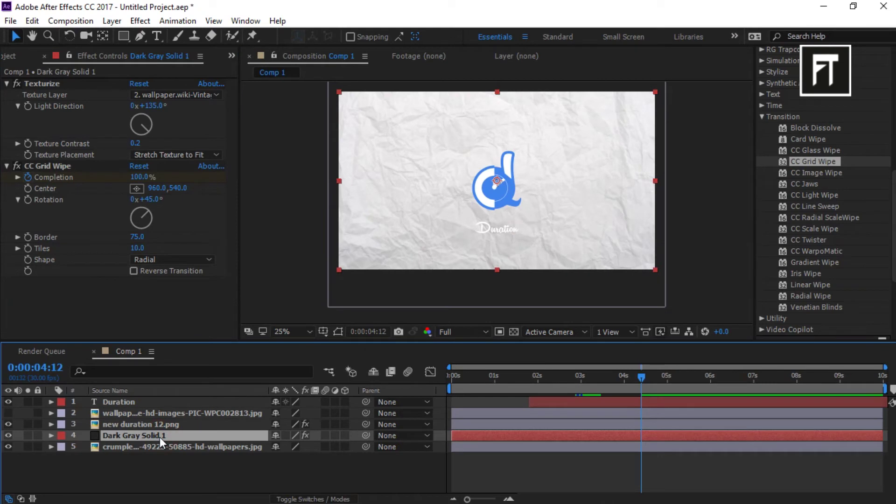
pyautogui.press('u')
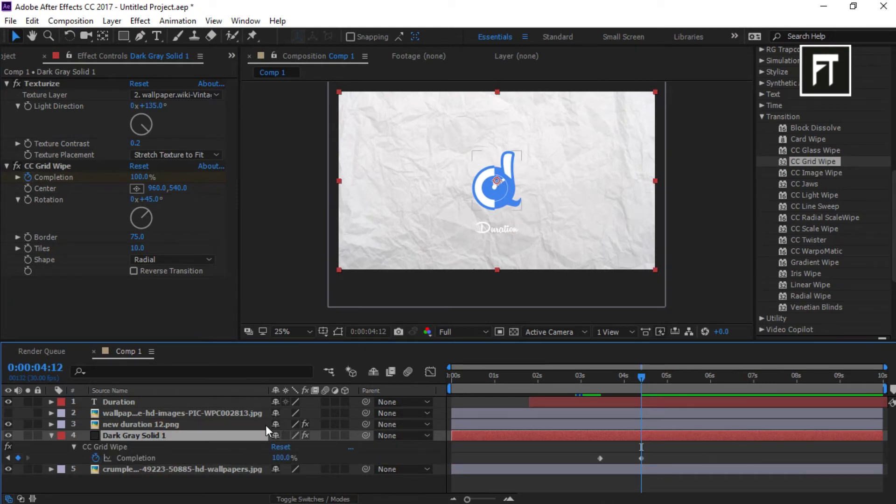
# Apply CC Grid Wipe to the logo layer, collapse its other effects, and set a 0% Completion keyframe at 0:00:03:13
pyautogui.moveTo(806, 162); pyautogui.dragTo(208, 424)
pyautogui.click(157, 430)
pyautogui.scroll(4, 48, 161)
pyautogui.click(6, 84)
pyautogui.click(6, 95)
pyautogui.moveTo(641, 378); pyautogui.dragTo(599, 386)
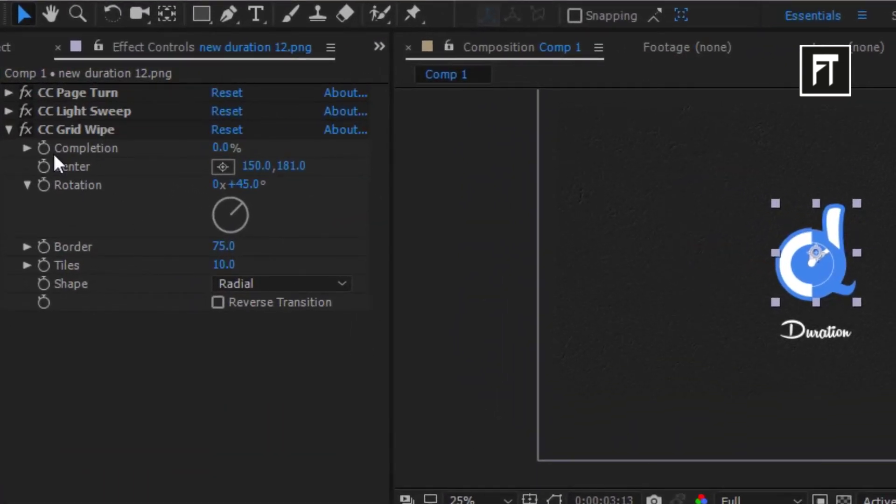
pyautogui.click(44, 148)
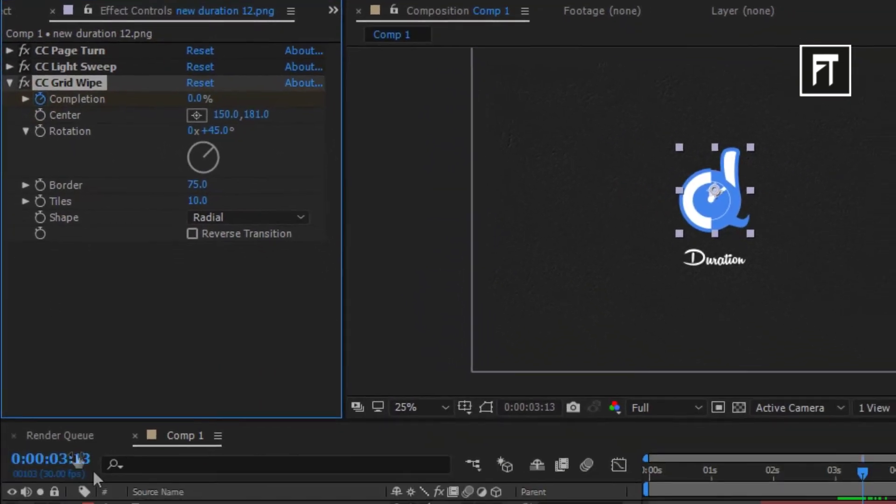
# Reveal the logo layer's keyframes and set its Grid Wipe Completion to 100% at 0:00:04:12
pyautogui.click(214, 493)
pyautogui.press('u')
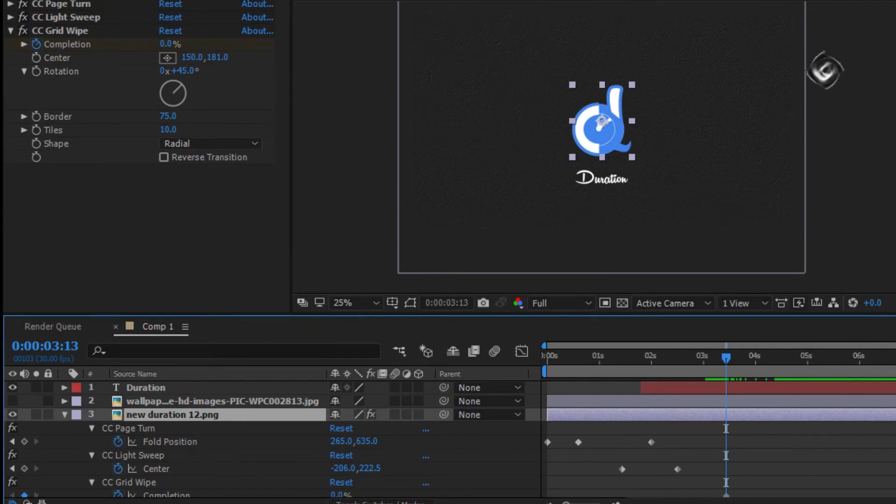
pyautogui.scroll(-4, 839, 441)
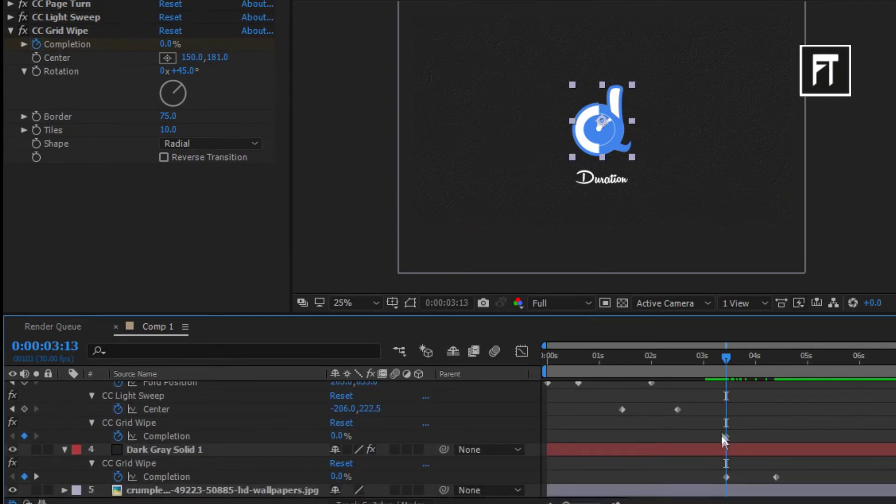
pyautogui.moveTo(726, 358); pyautogui.dragTo(776, 365)
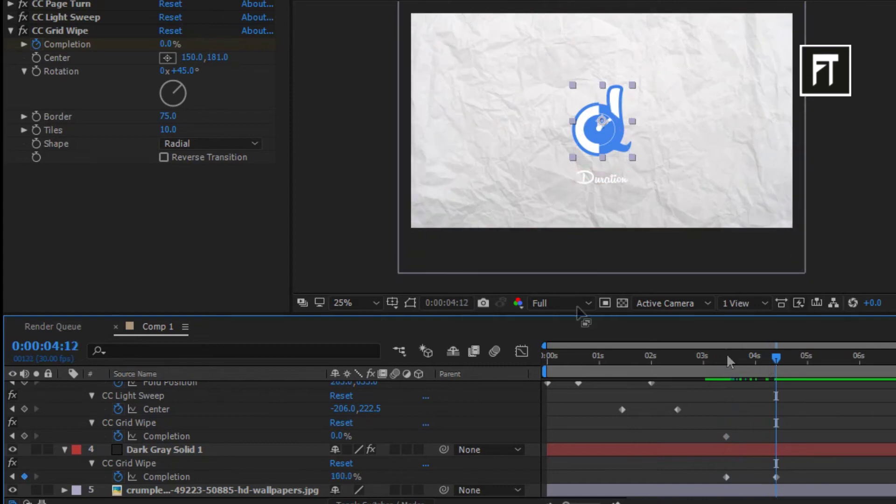
pyautogui.moveTo(171, 44); pyautogui.dragTo(295, 48)
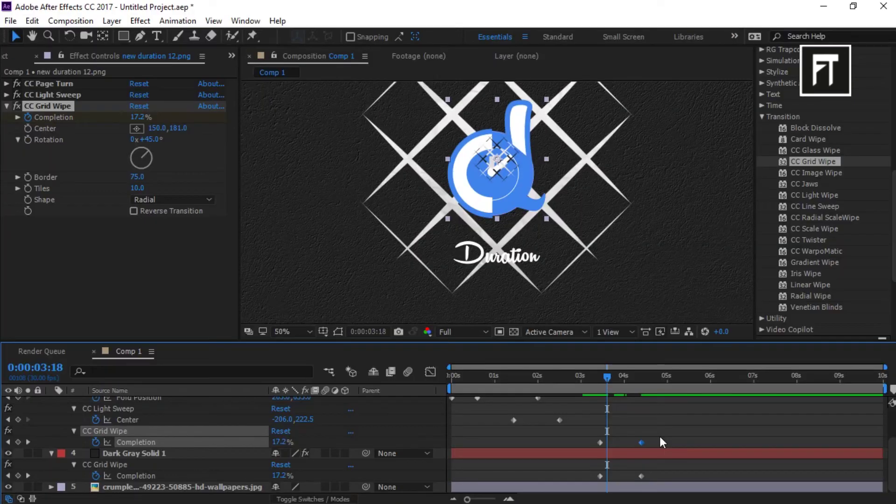
# Delete the logo's Grid Wipe Completion keyframes and move the wipe centre to 134.0, 223.0 at 0:00:03:13
pyautogui.moveTo(660, 437); pyautogui.dragTo(594, 444)
pyautogui.press('Delete')
pyautogui.moveTo(607, 377); pyautogui.dragTo(598, 377)
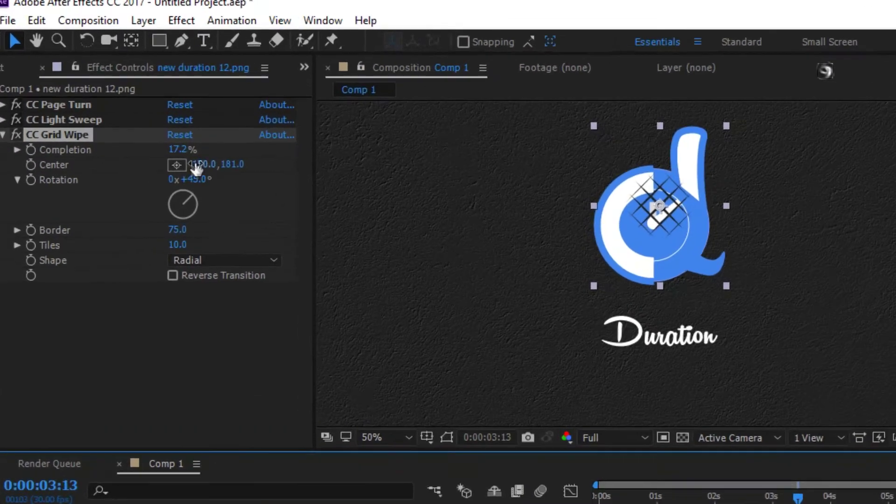
pyautogui.click(136, 128)
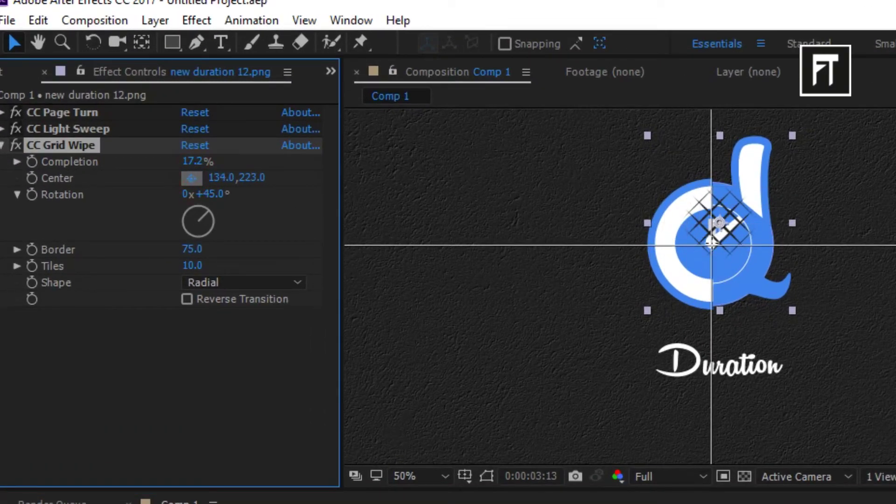
pyautogui.click(712, 242)
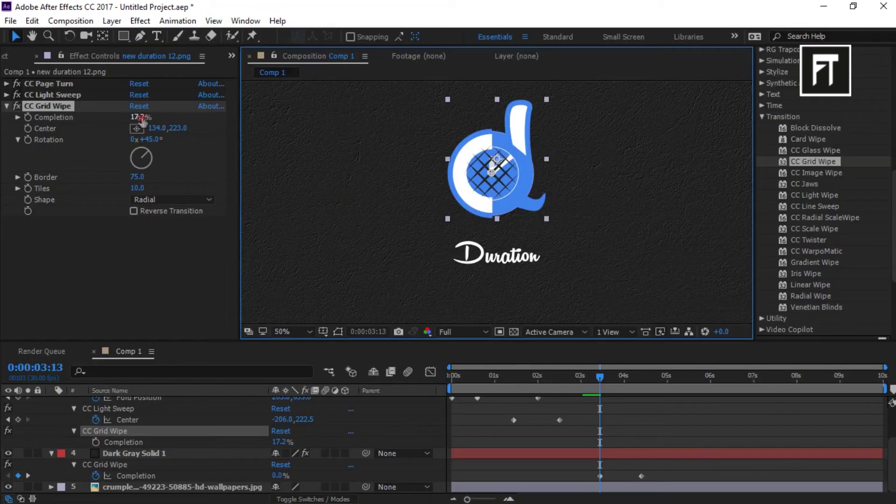
# Keyframe the logo's Grid Wipe Completion from 0% at 0:00:03:13 to 100% at 0:00:04:12
pyautogui.moveTo(199, 161); pyautogui.dragTo(154, 161)
pyautogui.click(31, 161)
pyautogui.moveTo(600, 377); pyautogui.dragTo(641, 379)
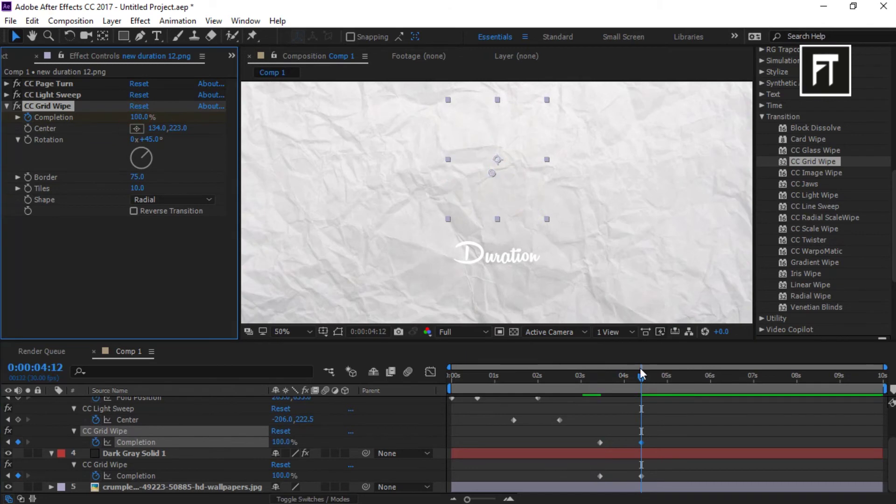
# Set the logo's Grid Wipe Tiles to 4.3 and collapse the logo layer after checking the wipe
pyautogui.click(608, 380)
pyautogui.click(17, 188)
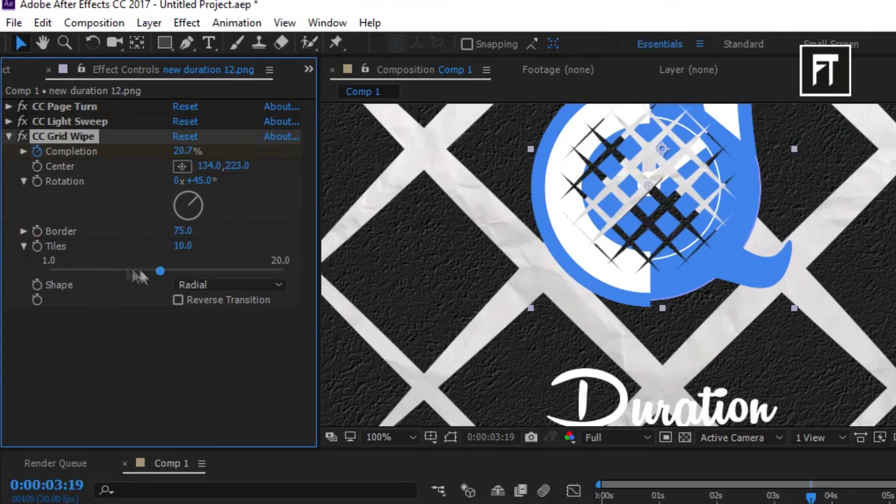
pyautogui.moveTo(139, 271); pyautogui.dragTo(89, 289)
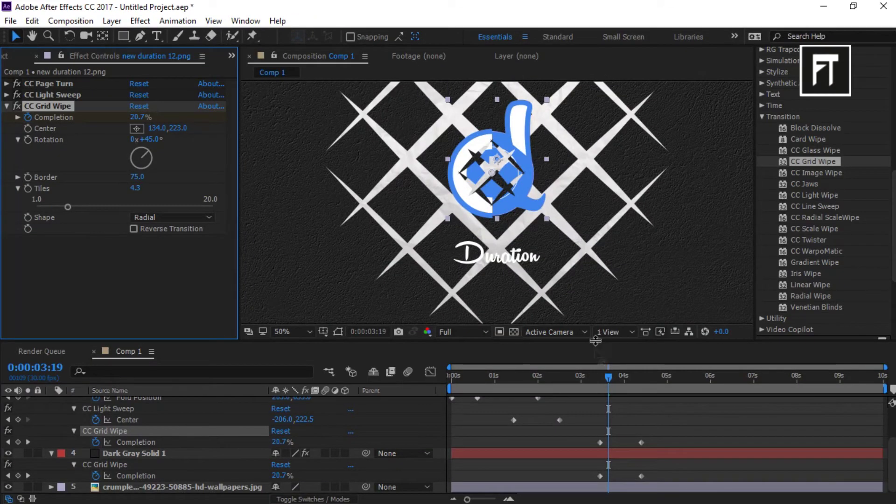
pyautogui.moveTo(614, 382)
pyautogui.mouseDown()
pyautogui.moveTo(623, 382)
pyautogui.moveTo(600, 383)
pyautogui.moveTo(634, 384)
pyautogui.moveTo(602, 389)
pyautogui.moveTo(637, 379)
pyautogui.moveTo(531, 387)
pyautogui.moveTo(634, 397)
pyautogui.moveTo(618, 397)
pyautogui.mouseUp()
pyautogui.scroll(-1, 603, 265)
pyautogui.scroll(1, 524, 262)
pyautogui.scroll(2, 152, 441)
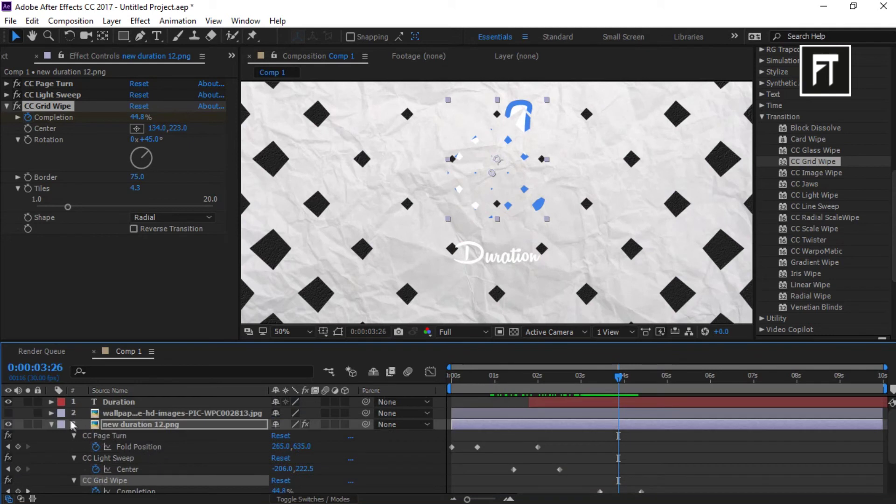
pyautogui.click(51, 425)
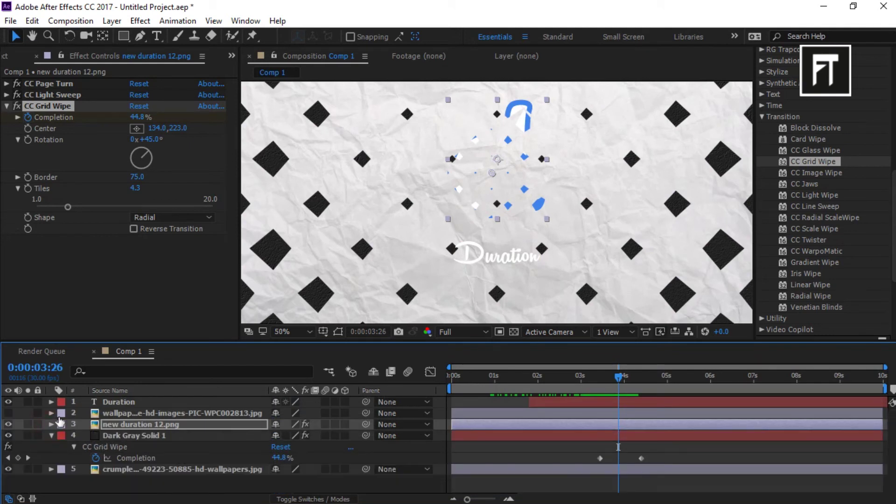
# Apply CC Grid Wipe to the Duration text layer and keyframe Completion from 0% at 0:00:03:13 to 100% at 0:00:04:12
pyautogui.click(128, 401)
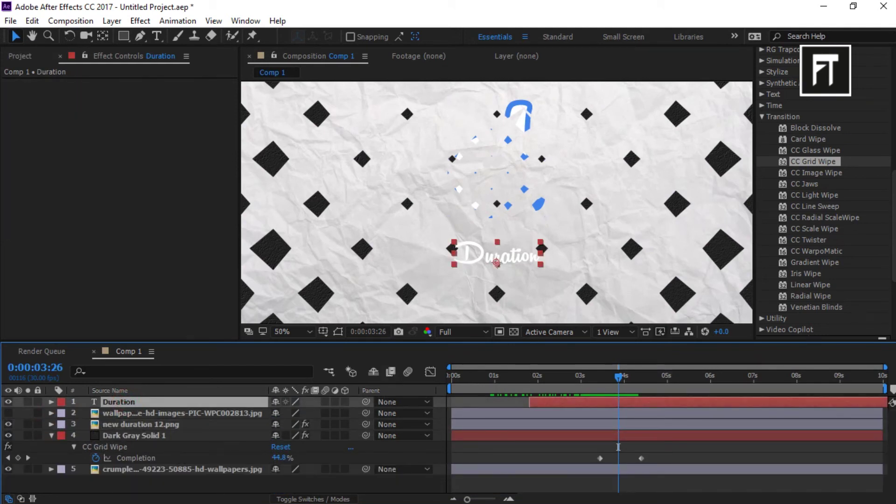
pyautogui.moveTo(813, 165); pyautogui.dragTo(224, 402)
pyautogui.moveTo(615, 377); pyautogui.dragTo(641, 388)
pyautogui.click(28, 94)
pyautogui.press('u')
pyautogui.scroll(-2, 527, 429)
pyautogui.moveTo(137, 95); pyautogui.dragTo(200, 95)
# Set the Duration text's Grid Wipe Tiles to 10.9 and collapse the Duration and Dark Gray Solid 1 layers
pyautogui.moveTo(641, 376); pyautogui.dragTo(609, 374)
pyautogui.press('.')
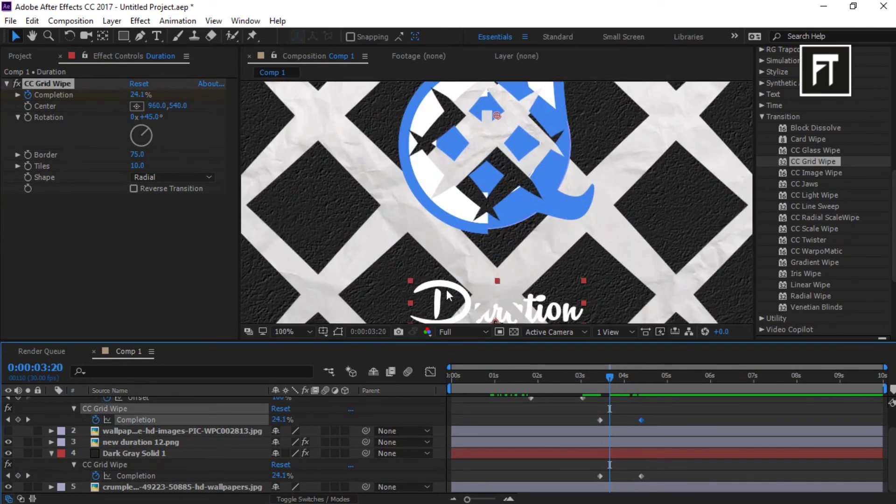
pyautogui.moveTo(135, 168); pyautogui.dragTo(138, 171)
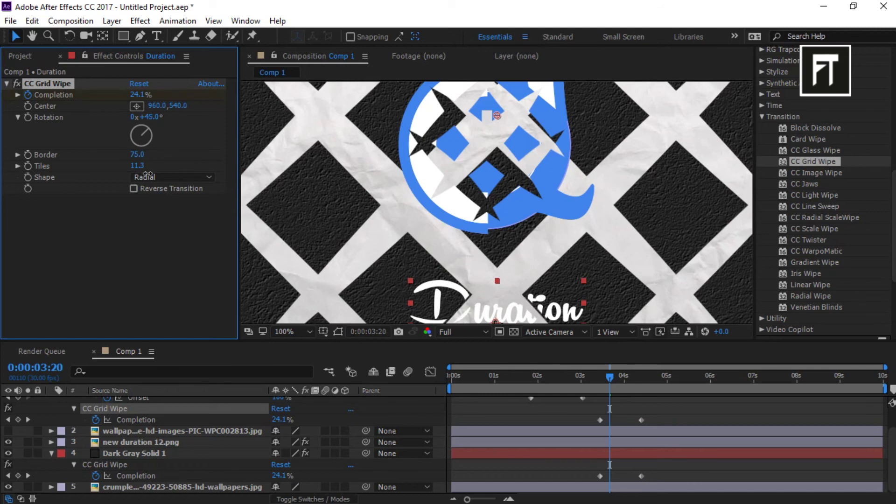
pyautogui.moveTo(609, 377)
pyautogui.mouseDown()
pyautogui.moveTo(617, 379)
pyautogui.moveTo(609, 379)
pyautogui.mouseUp()
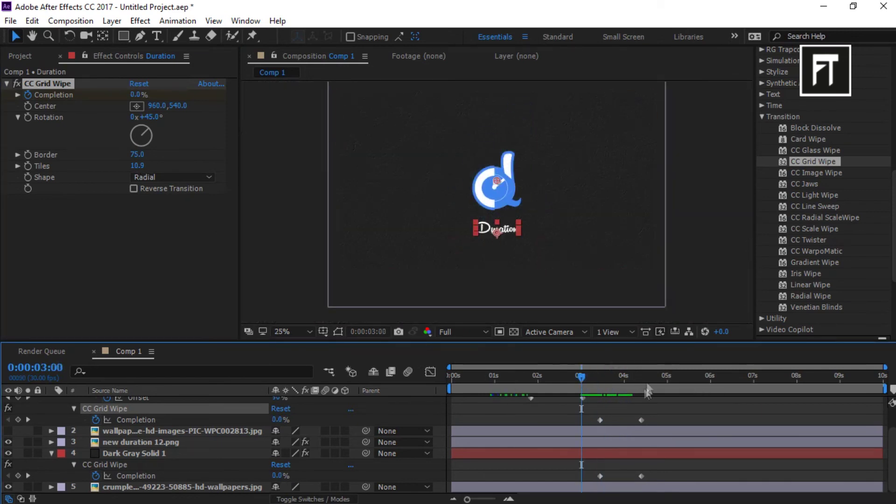
pyautogui.moveTo(583, 377); pyautogui.dragTo(649, 410)
pyautogui.scroll(2, 648, 410)
pyautogui.click(52, 402)
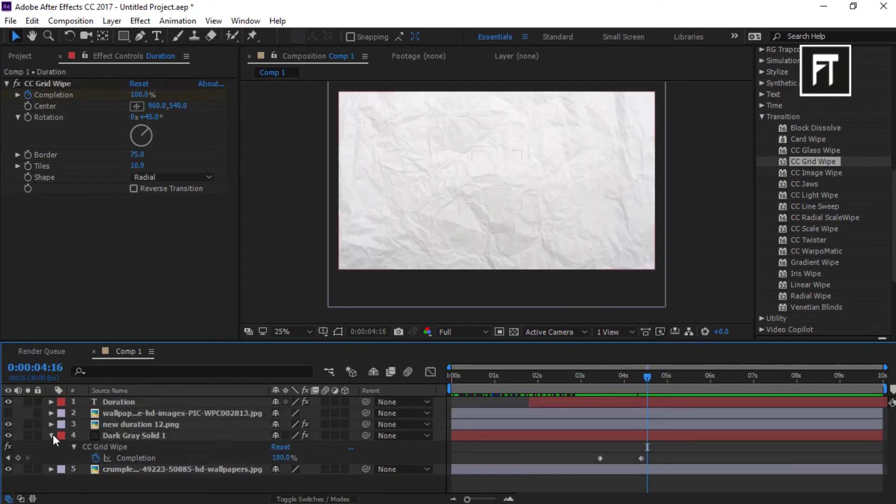
pyautogui.click(52, 435)
# Import 6-2-youtube-png-picture.png into the composition and place it beneath Dark Gray Solid 1
pyautogui.click(109, 484)
pyautogui.moveTo(235, 502)
pyautogui.click(371, 494)
pyautogui.moveTo(144, 108); pyautogui.dragTo(189, 468)
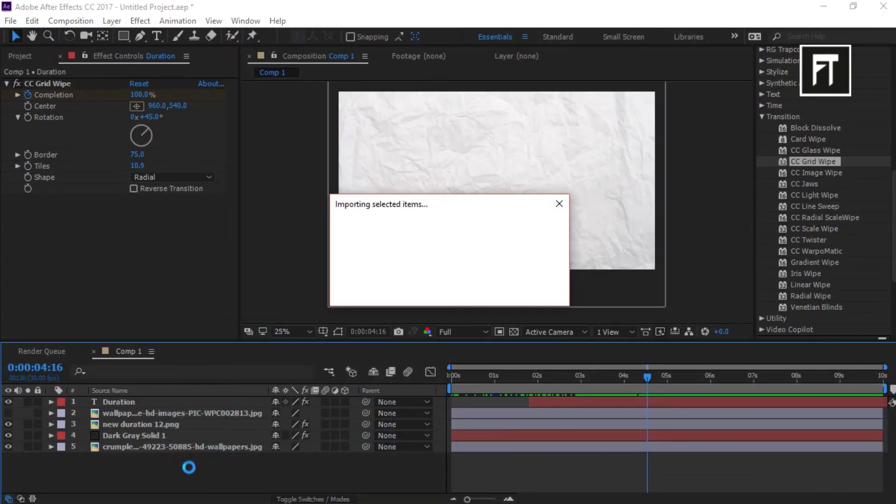
pyautogui.moveTo(150, 404); pyautogui.dragTo(150, 452)
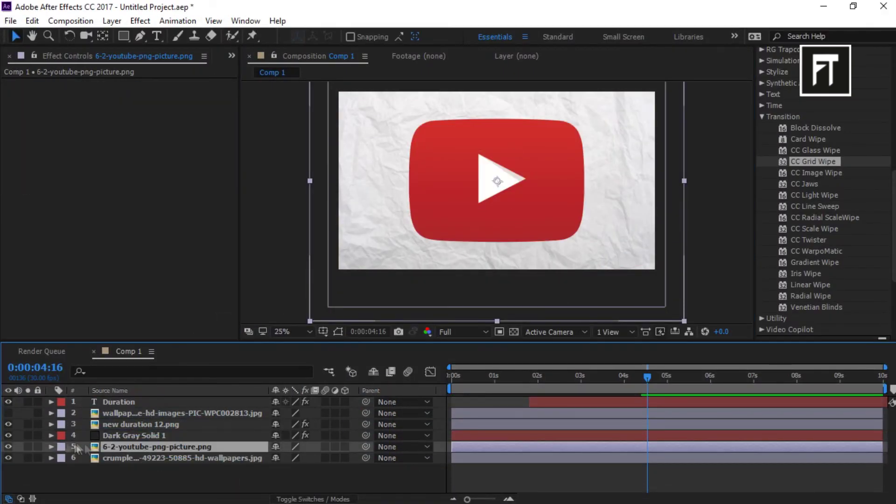
# Scale the YouTube image layer to 27% and check it during the wipe at about 0:00:04:06
pyautogui.click(51, 447)
pyautogui.click(63, 457)
pyautogui.scroll(-1, 186, 458)
pyautogui.moveTo(290, 464); pyautogui.dragTo(261, 464)
pyautogui.moveTo(647, 376); pyautogui.dragTo(635, 421)
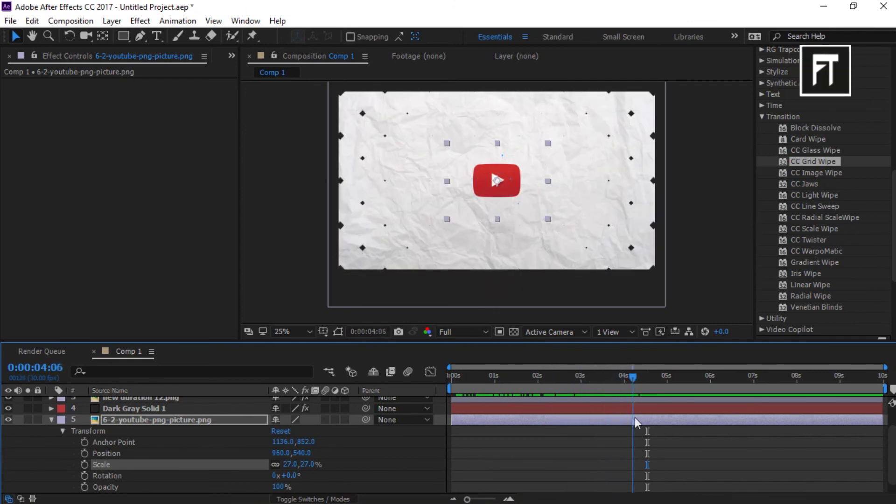